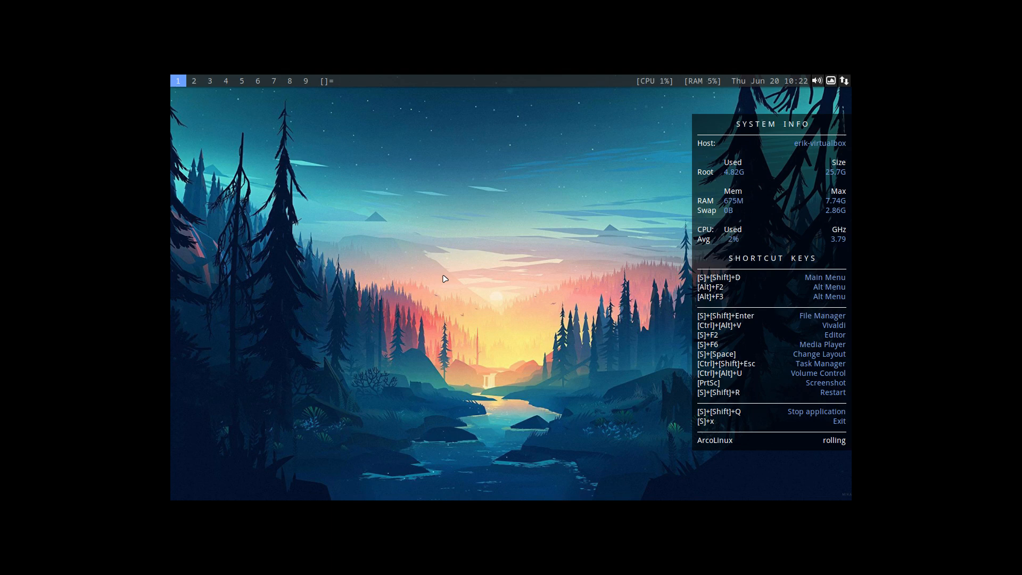
Run duf in a new terminal to examine the disk usage of the mounted devices, and close the terminal.
key(super+Return)
text(duf)
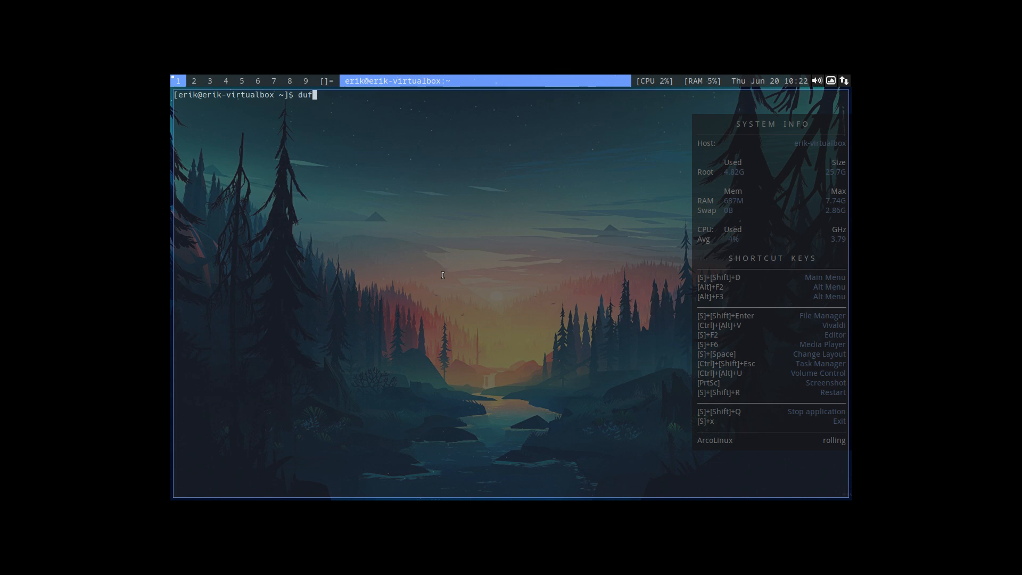
key(Return)
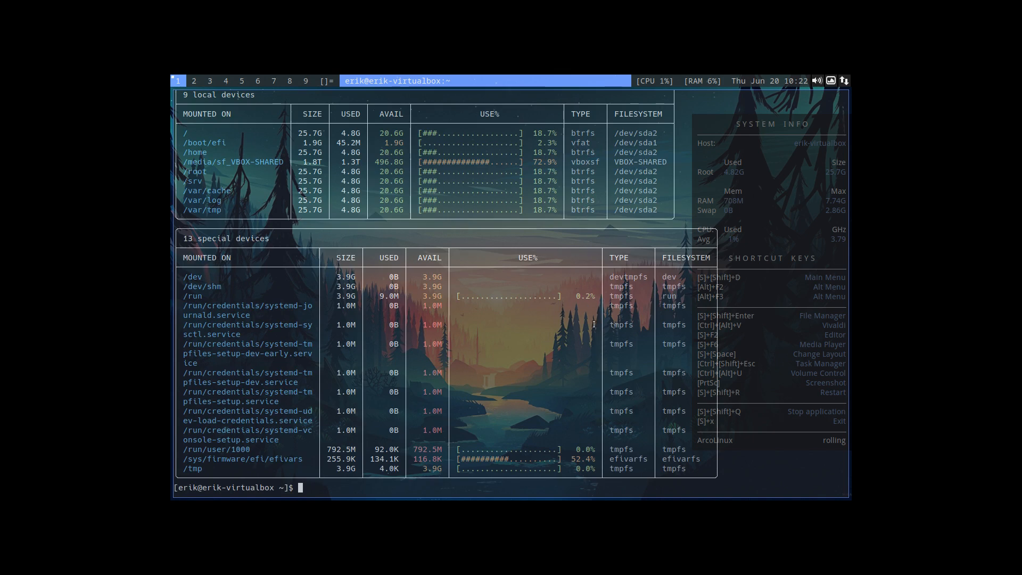
key(super+shift+q)
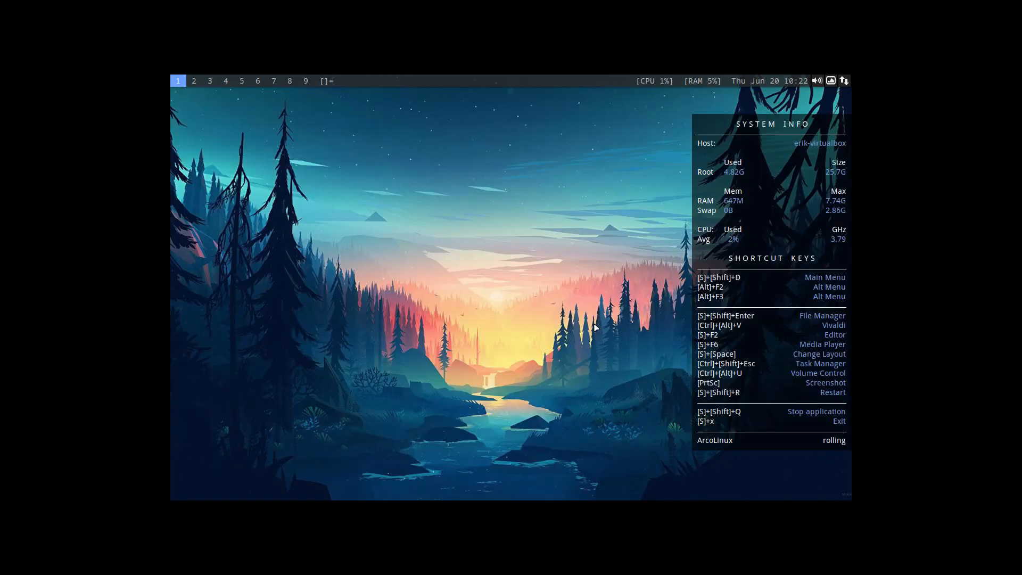
Hide the system info and shortcut keys overlay on the desktop.
key(super+c)
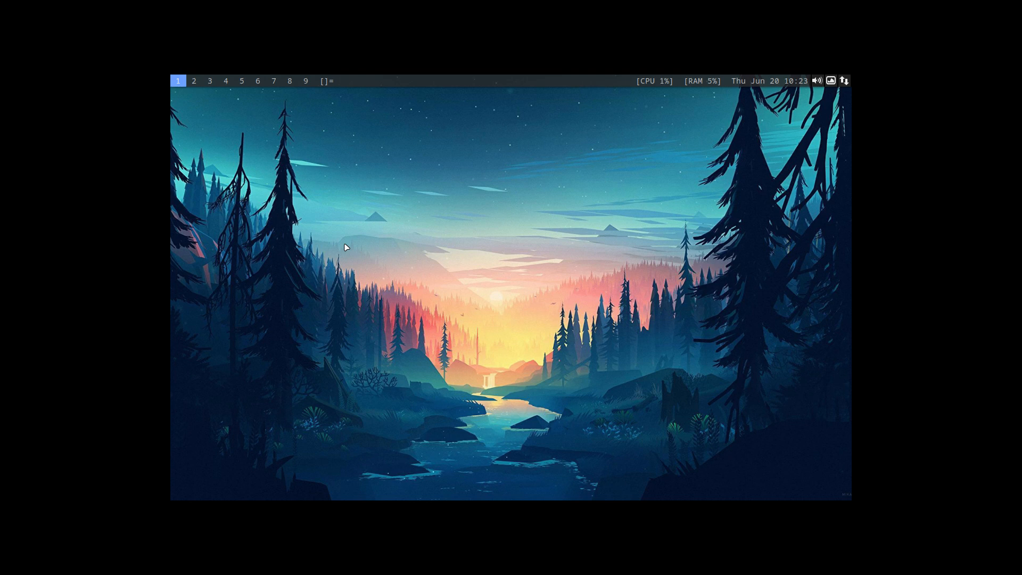
key(super+d)
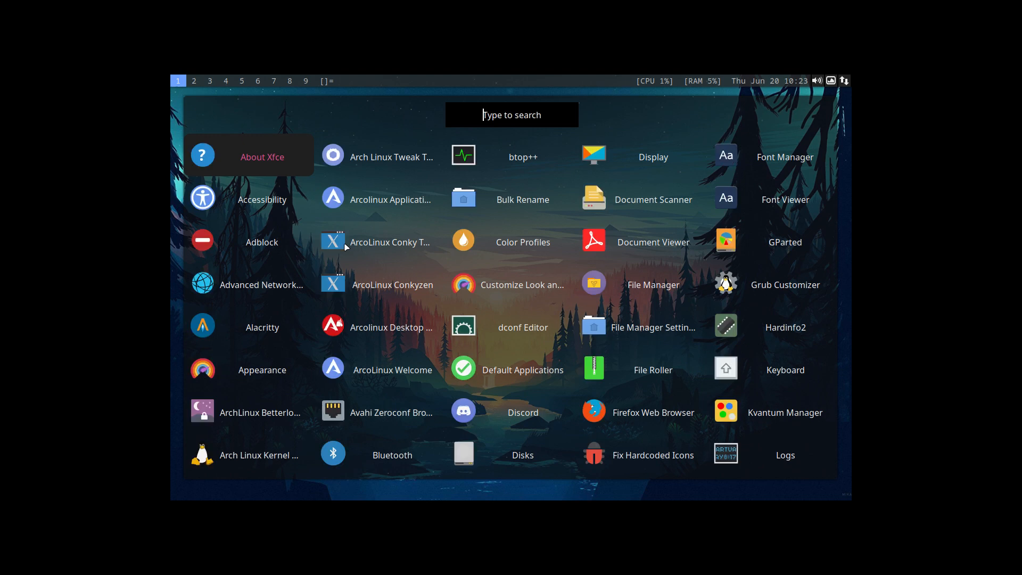
key(Escape)
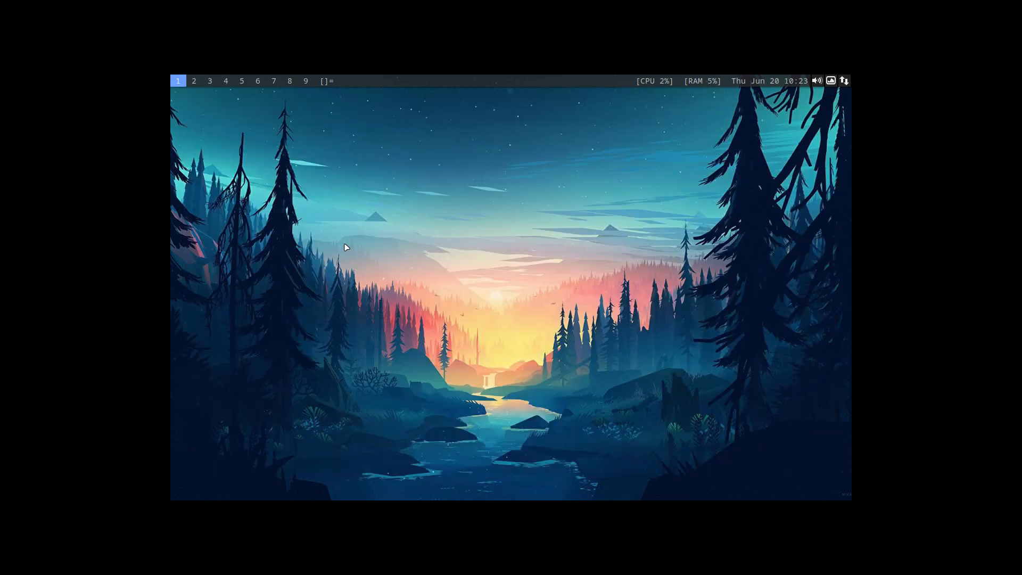
key(super+p)
key(Escape)
Find and launch Timeshift with the application launcher, and authenticate with the account password.
key(super+d)
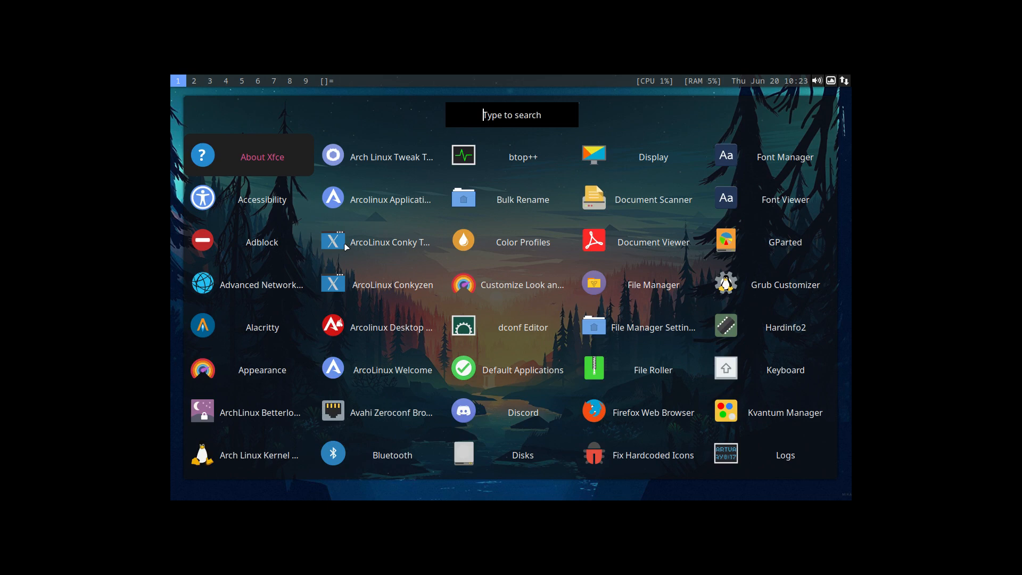
text(time)
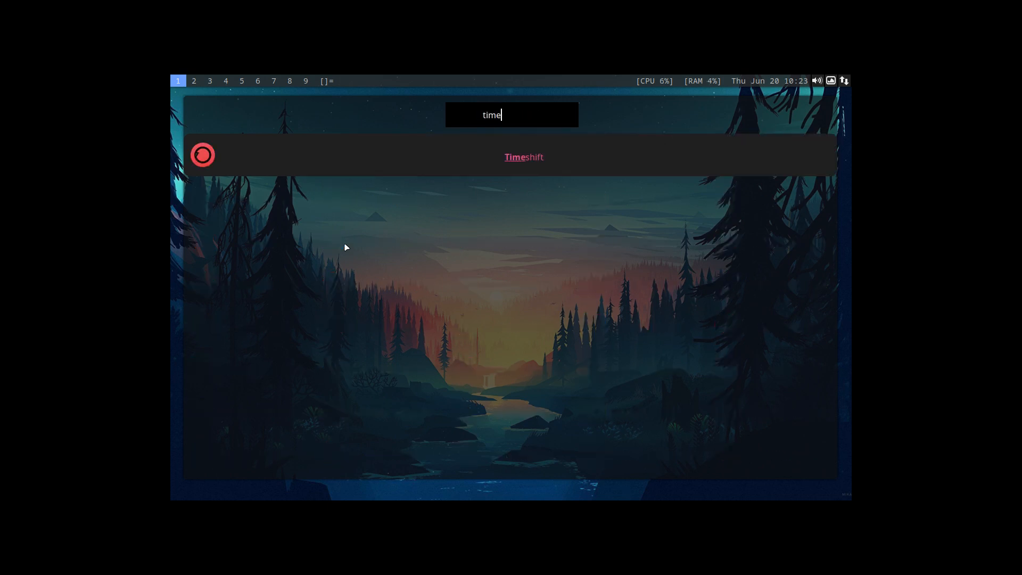
key(Return)
text(•)
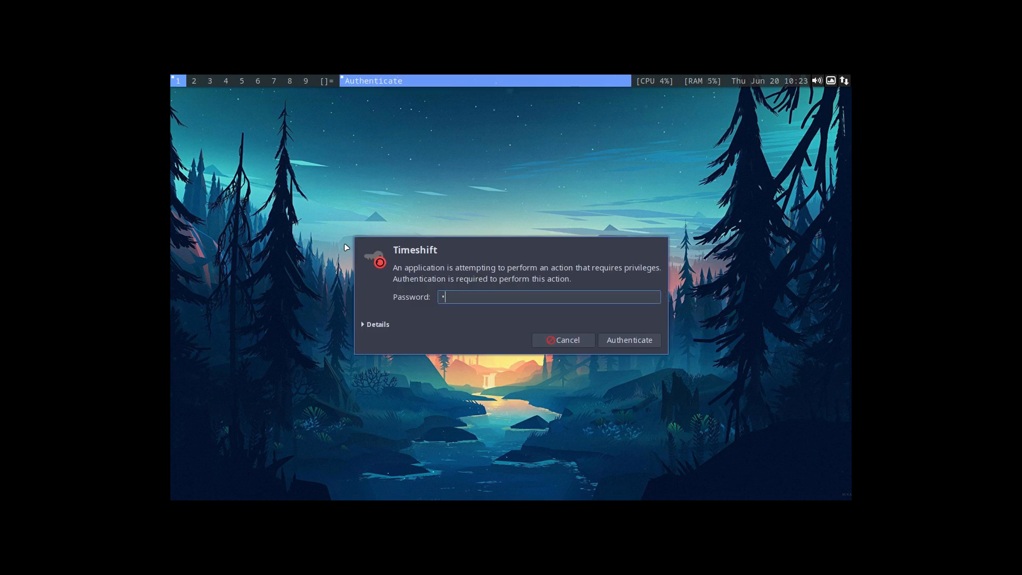
text(•••)
key(Return)
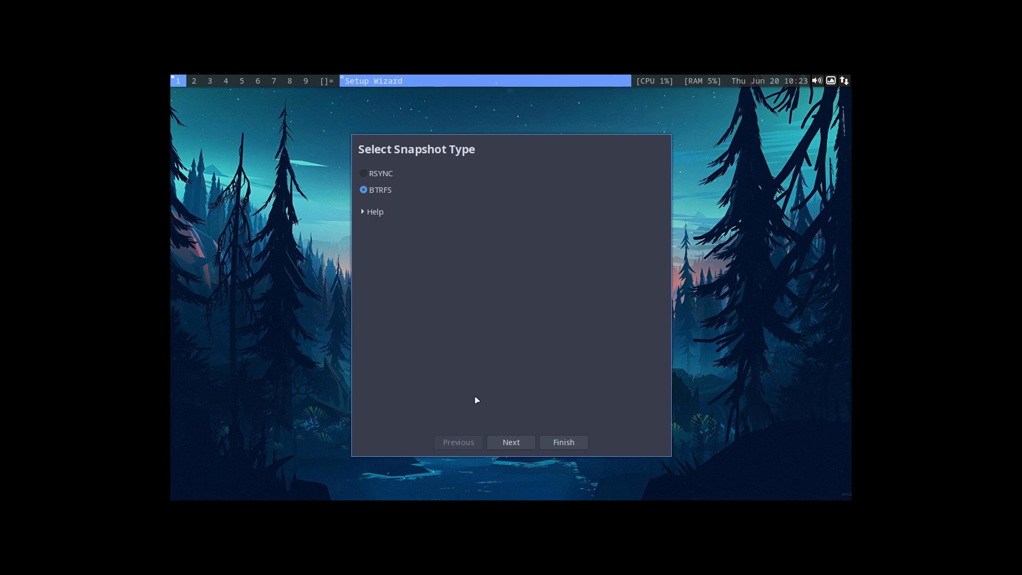
key(super+2)
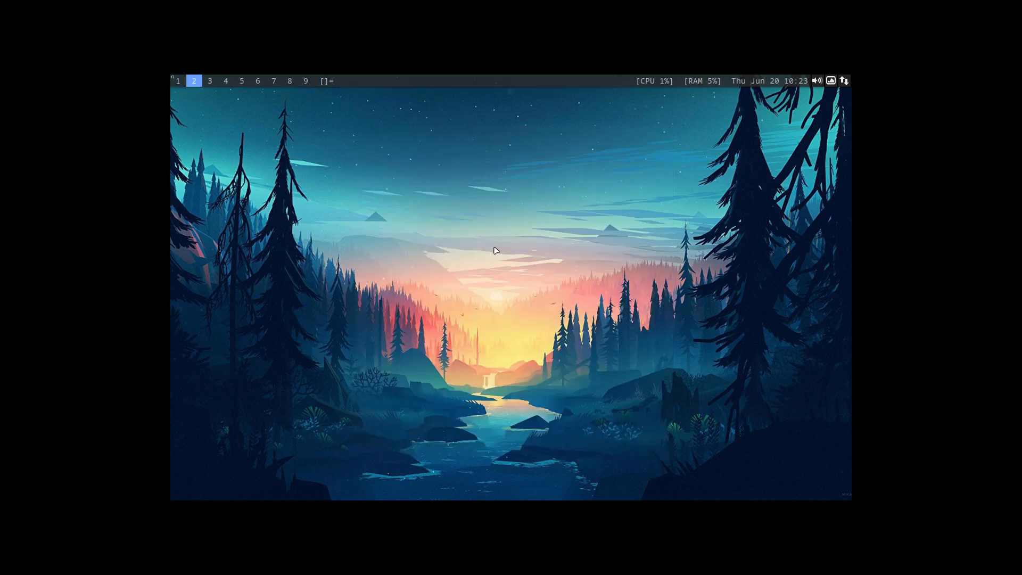
click(177, 81)
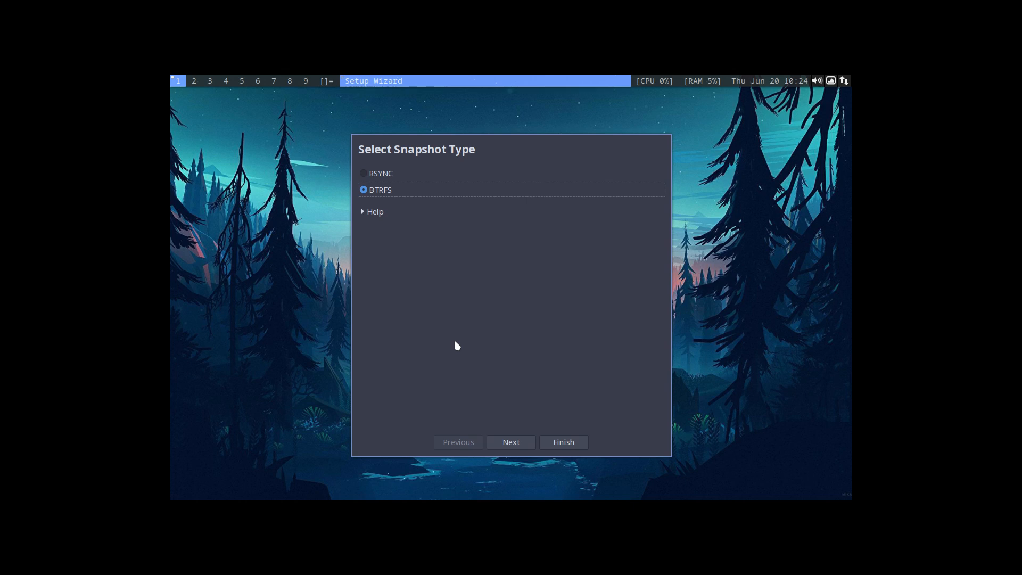
Choose BTRFS instead of RSYNC as the snapshot type and continue to the snapshot location.
click(365, 173)
click(362, 189)
click(501, 441)
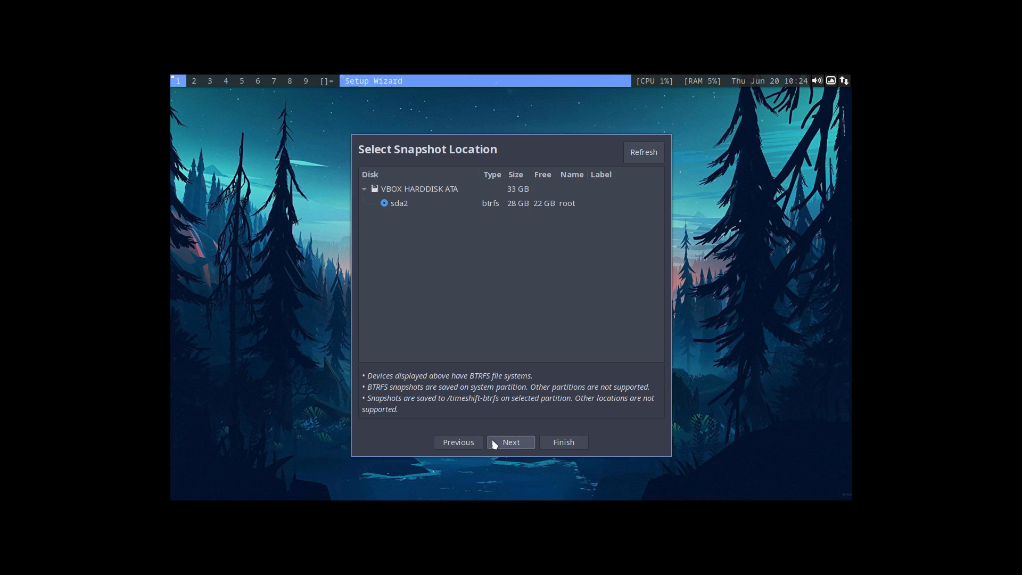
click(464, 442)
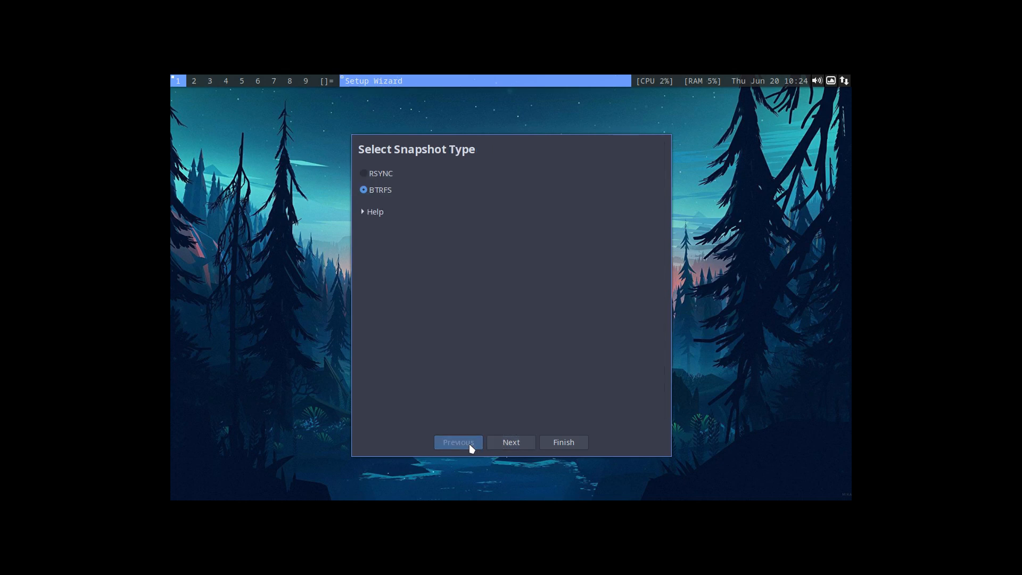
click(367, 188)
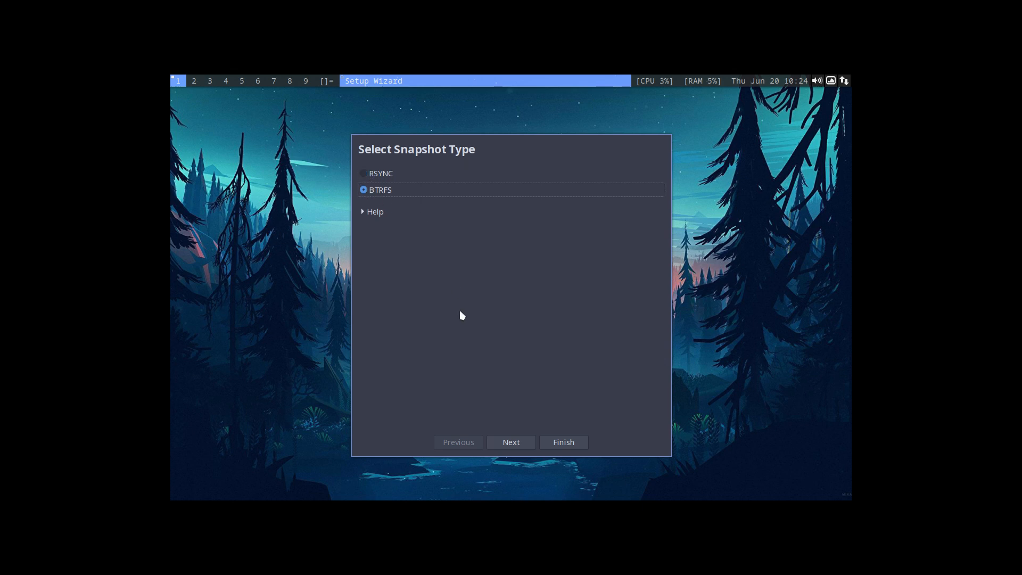
click(510, 442)
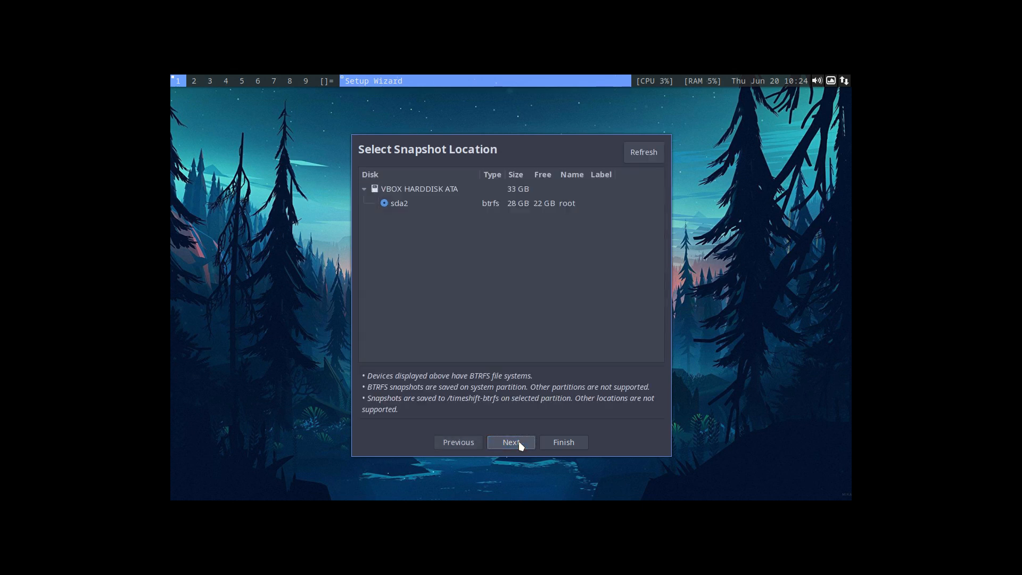
click(520, 443)
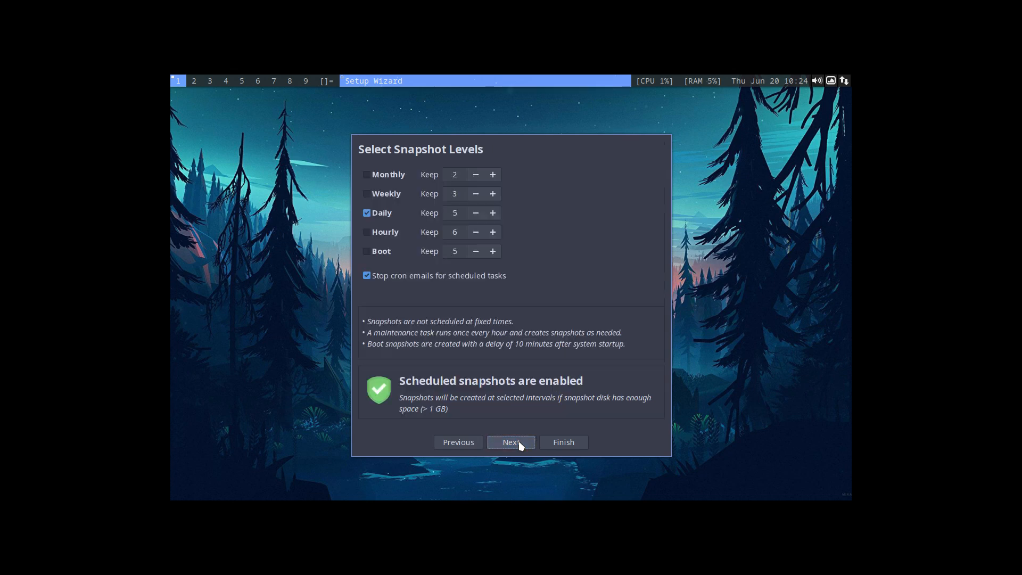
click(473, 442)
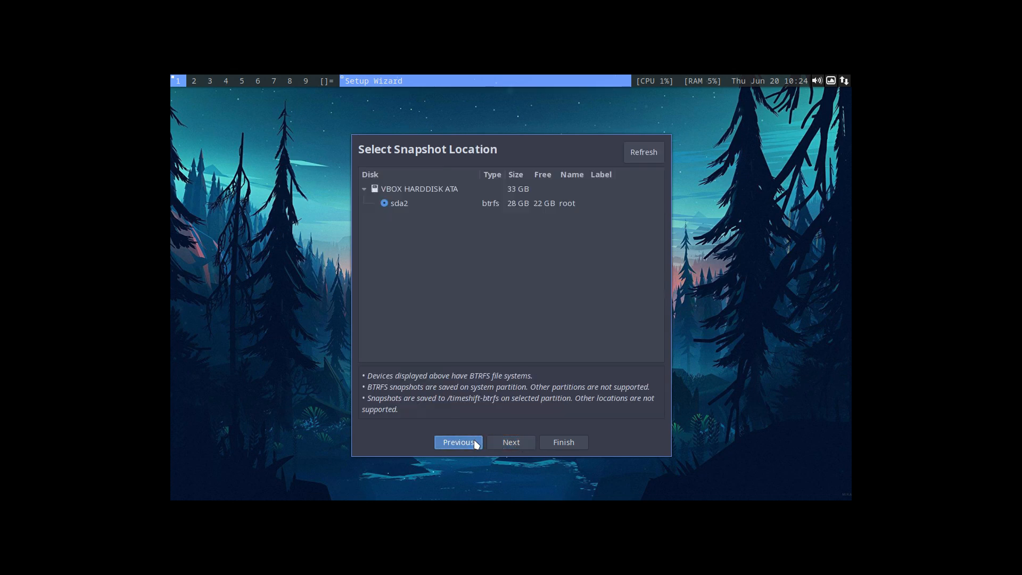
click(511, 445)
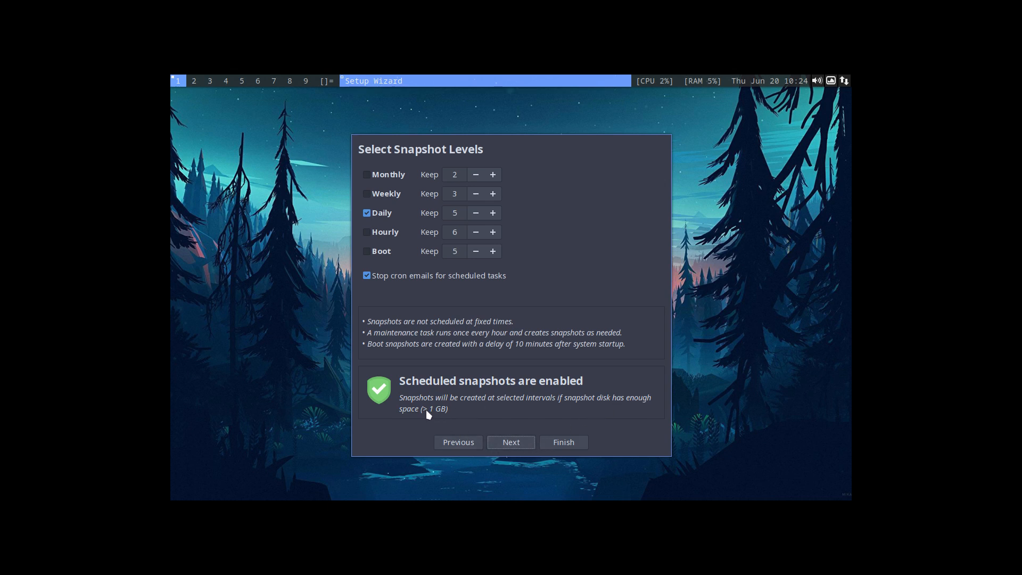
click(517, 442)
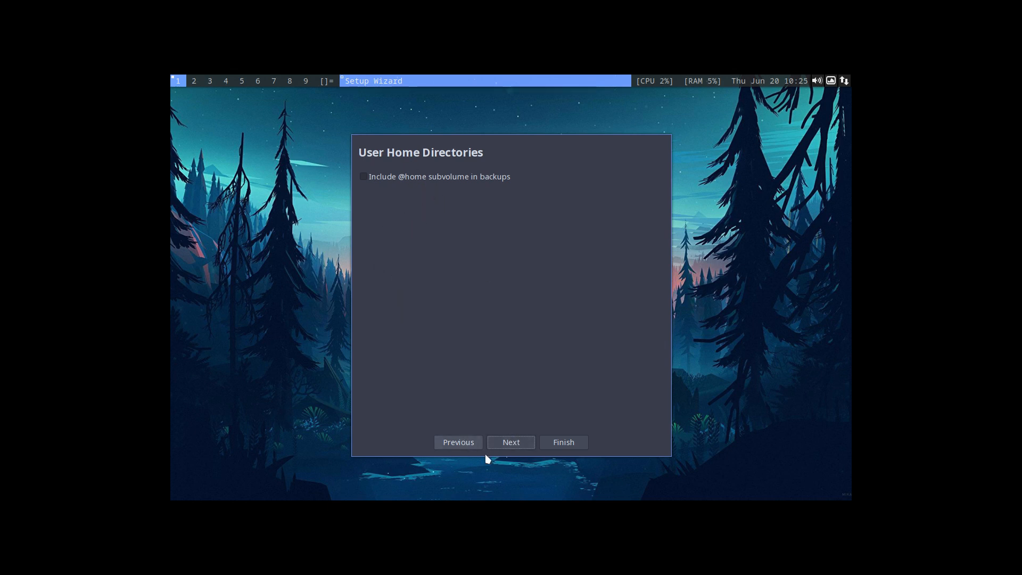
click(515, 442)
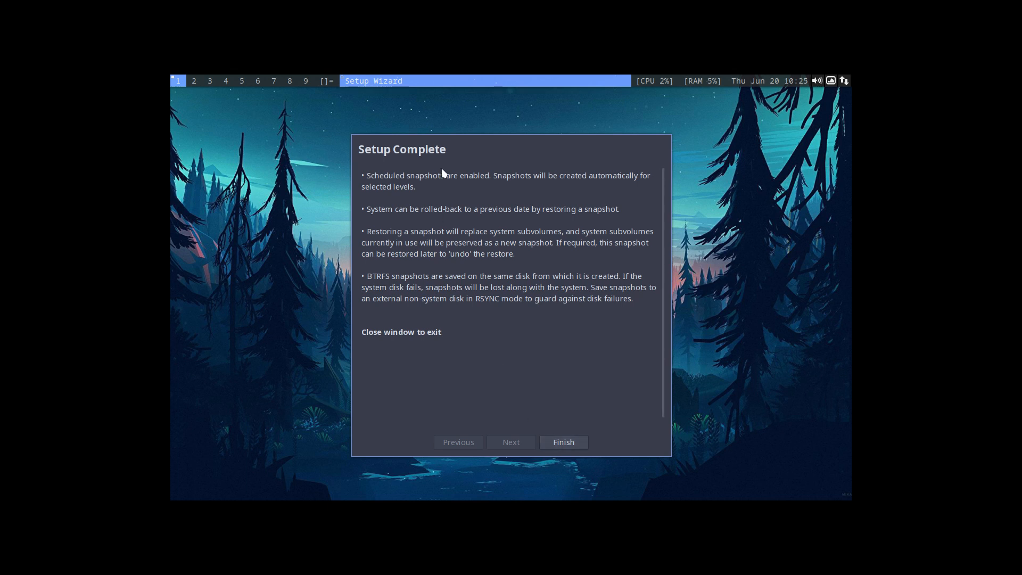
click(566, 442)
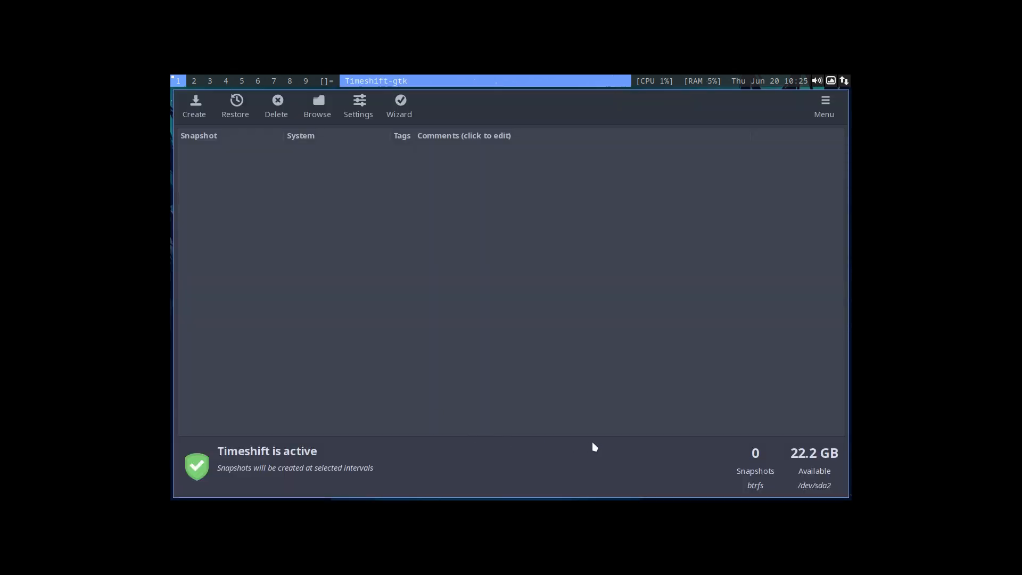
Create a new snapshot of the system and close Timeshift.
click(197, 106)
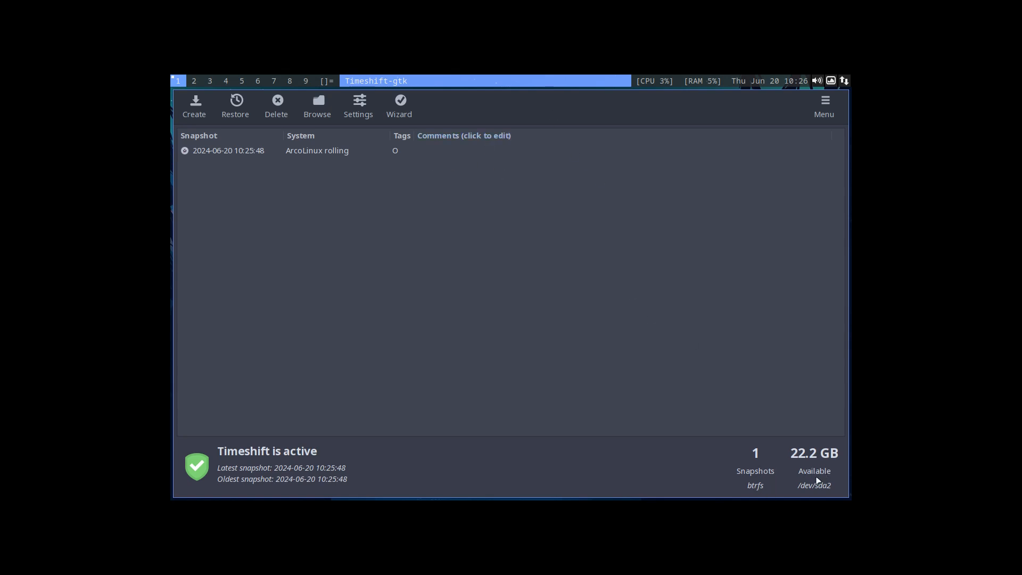
key(super+q)
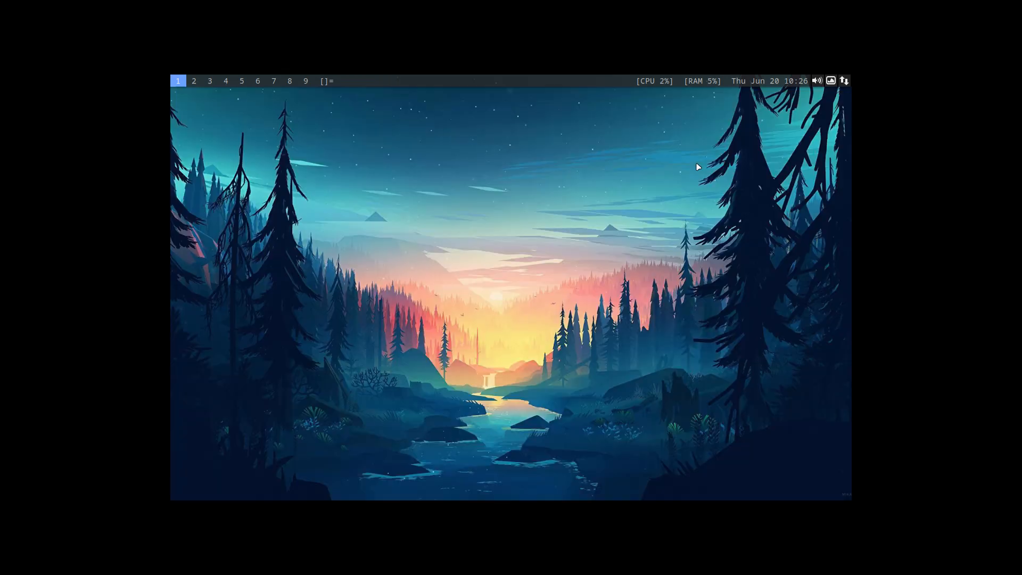
Open the file system root in the Thunar file manager and examine the opt, var and mnt folders.
key(super+shift+Return)
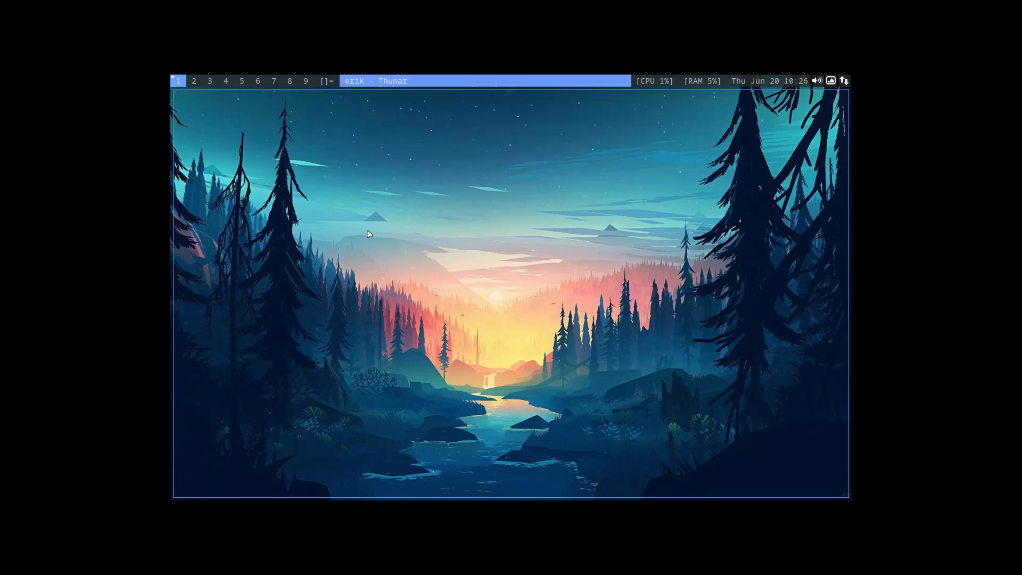
click(221, 239)
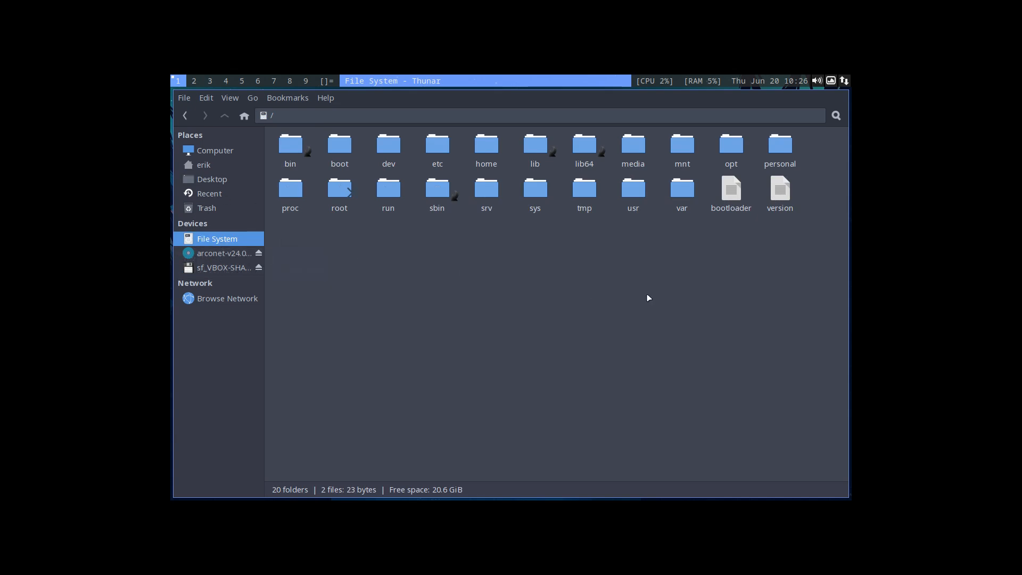
double_click(731, 144)
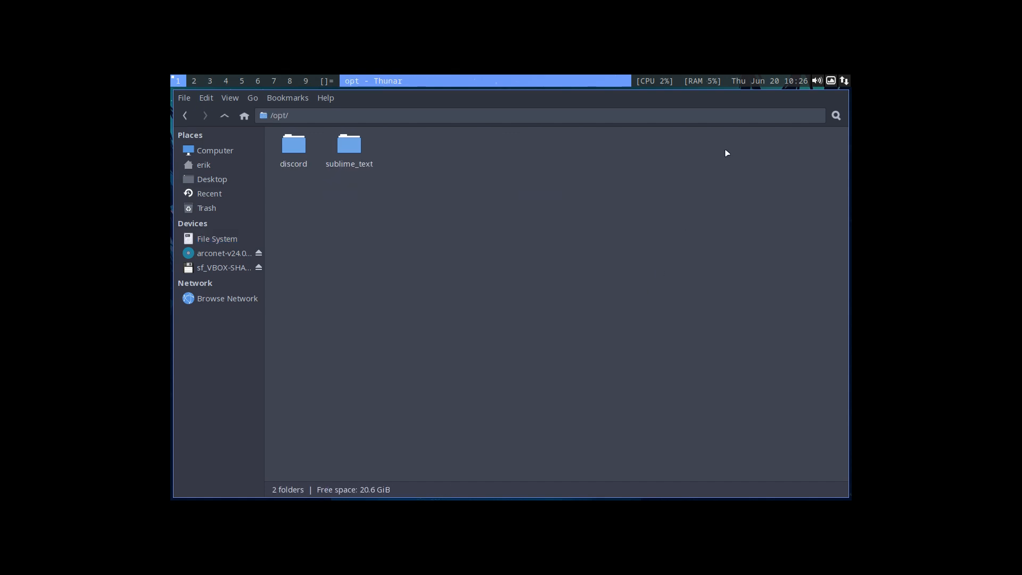
click(224, 116)
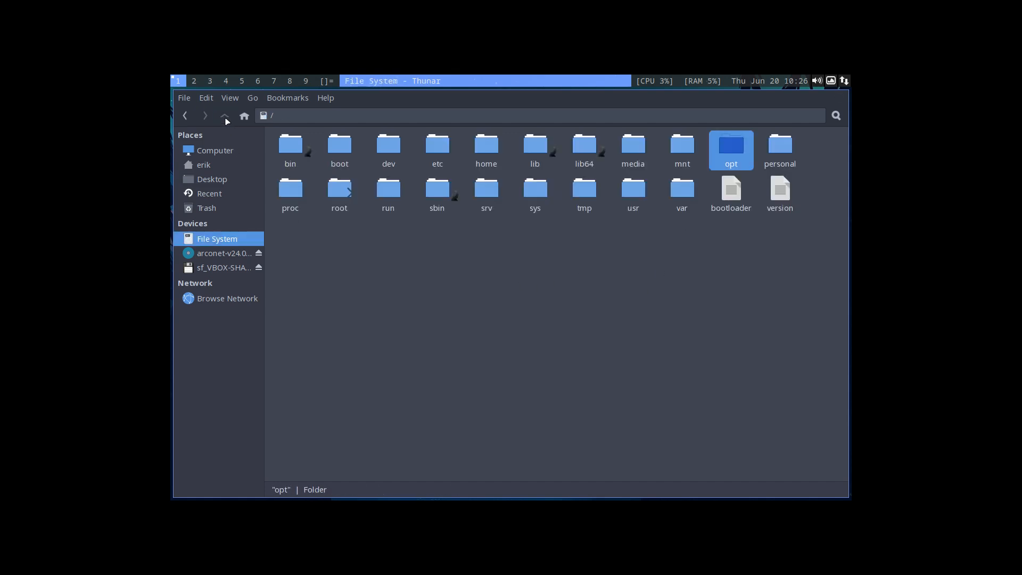
double_click(680, 189)
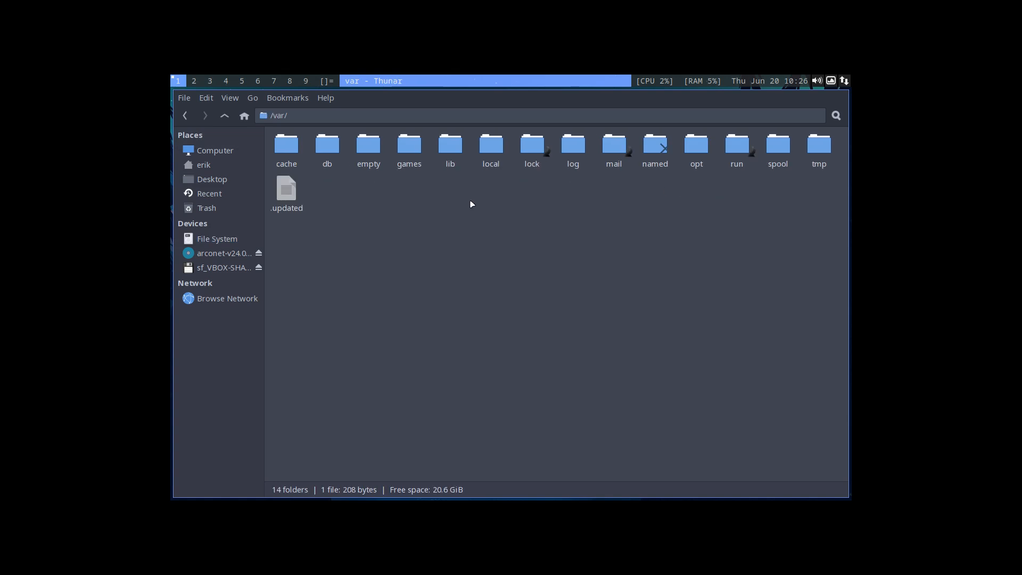
click(225, 115)
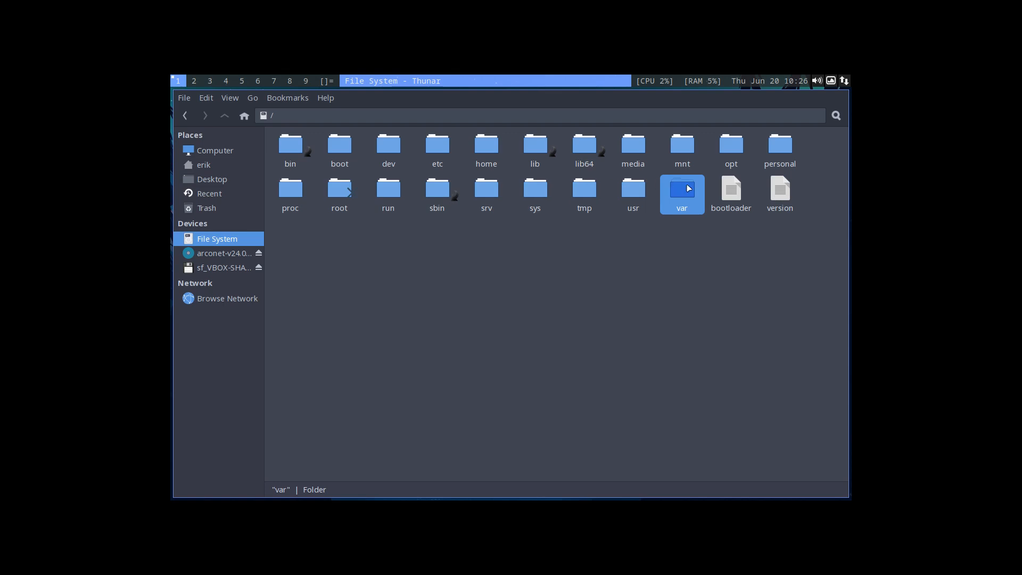
click(681, 149)
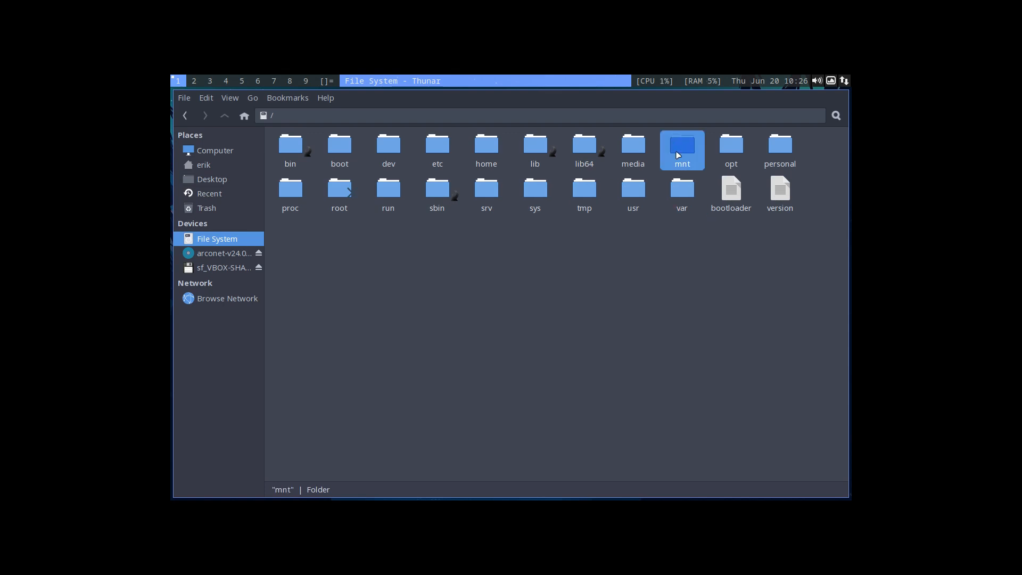
double_click(681, 149)
click(225, 115)
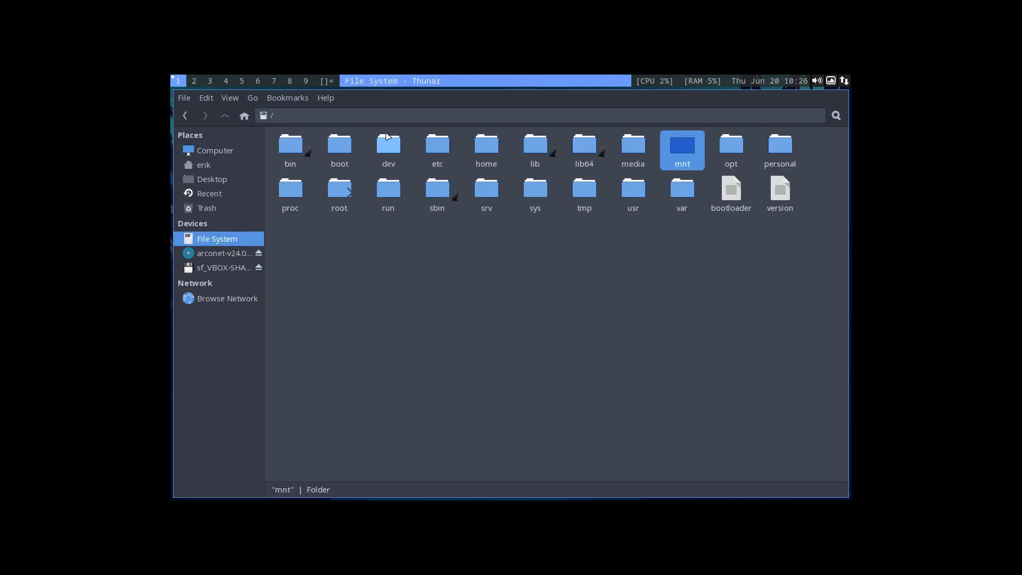
Open the /etc folder and locate the timeshift folder by searching for "time".
click(487, 148)
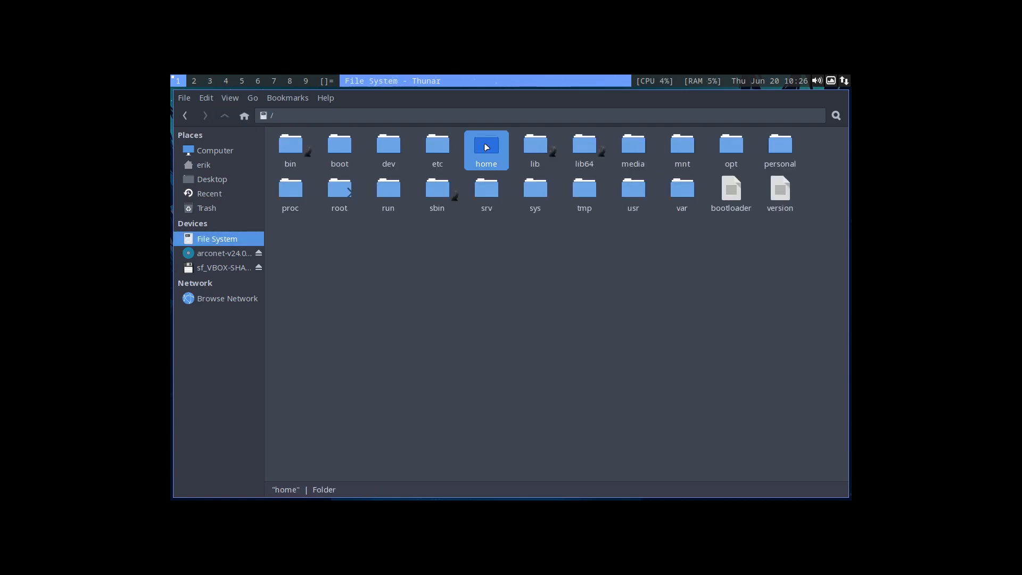
click(442, 146)
double_click(442, 146)
scroll(442, 149, down, 15)
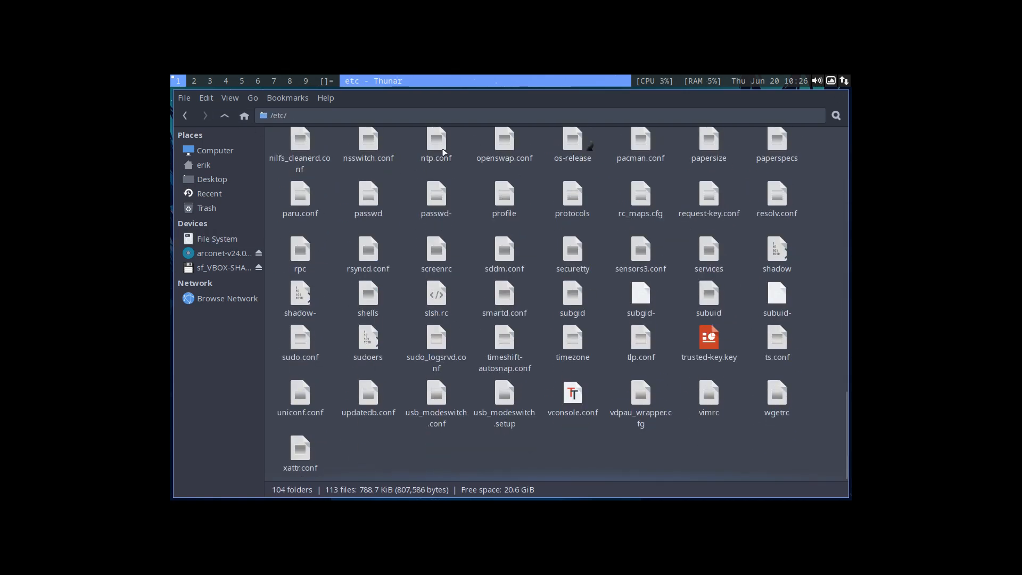
text(time)
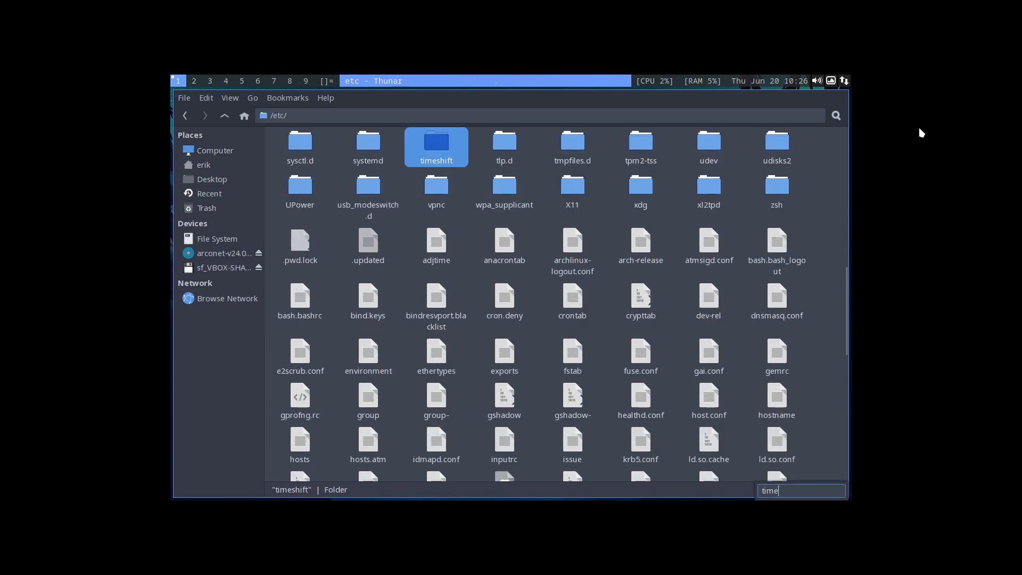
Open /etc/timeshift and compare default.json with timeshift.json in the text editor, closing the editor and returning to /etc.
double_click(426, 141)
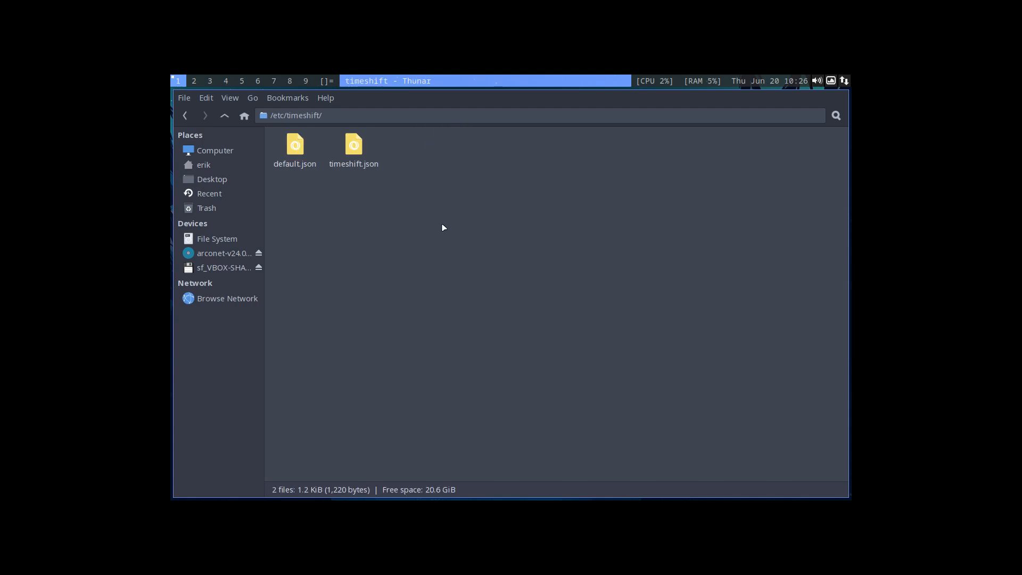
click(297, 148)
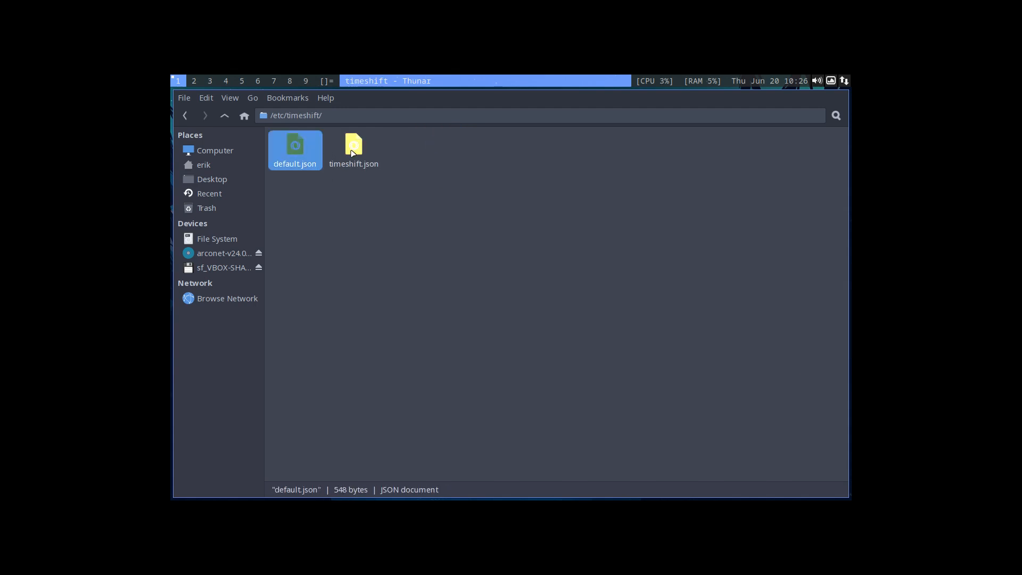
click(353, 148)
double_click(355, 152)
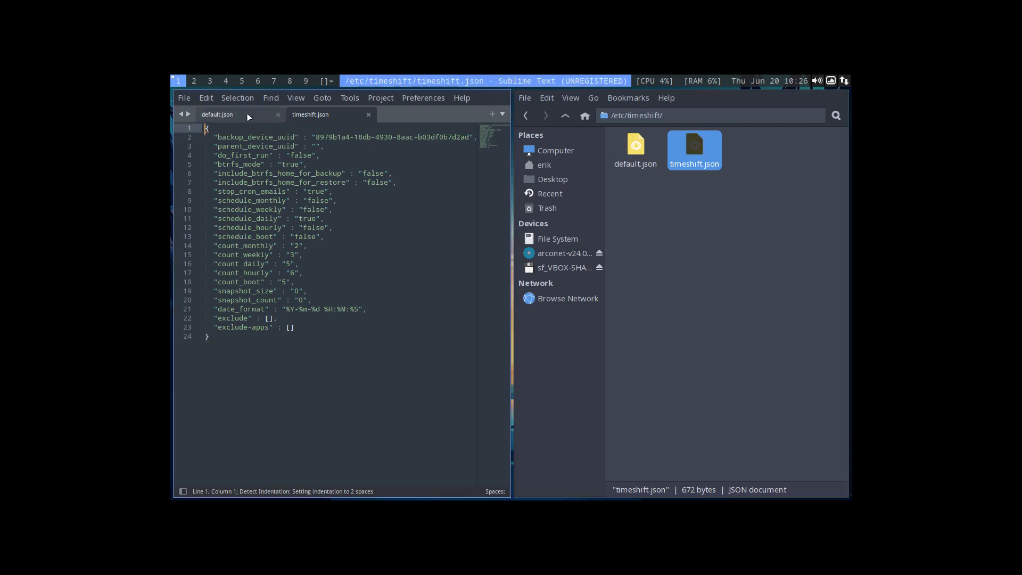
click(248, 117)
click(322, 115)
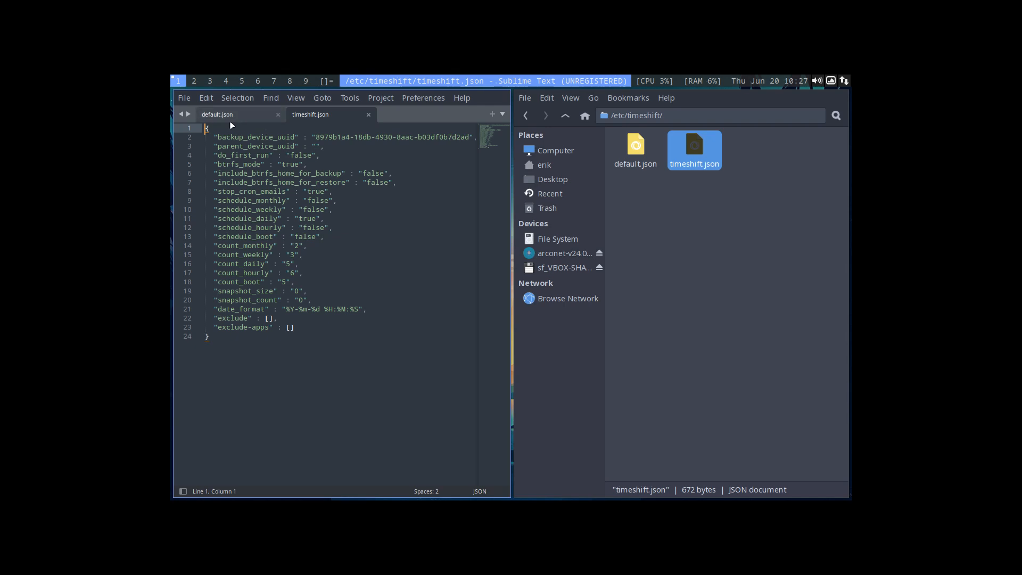
click(230, 122)
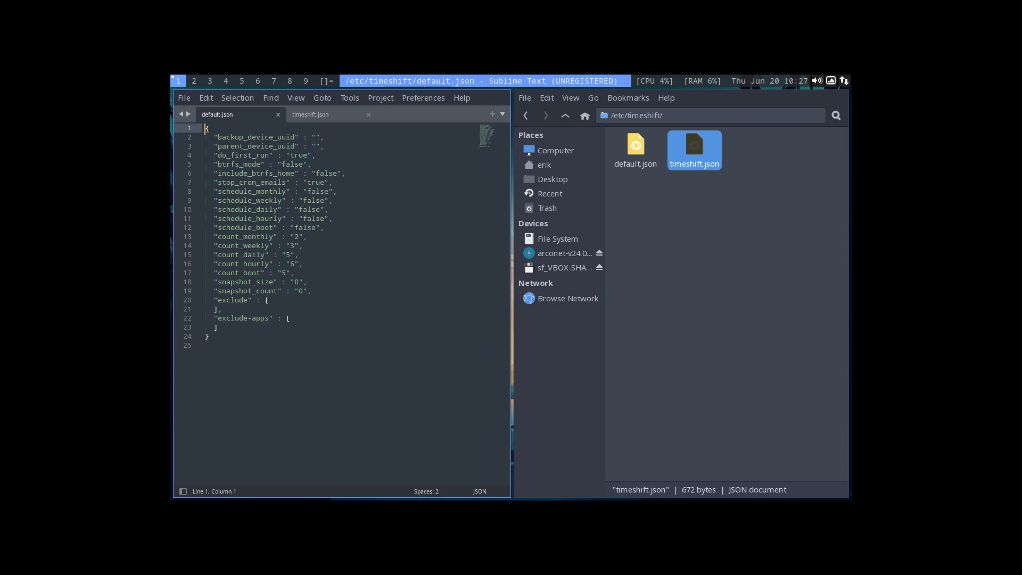
key(super+q)
click(229, 118)
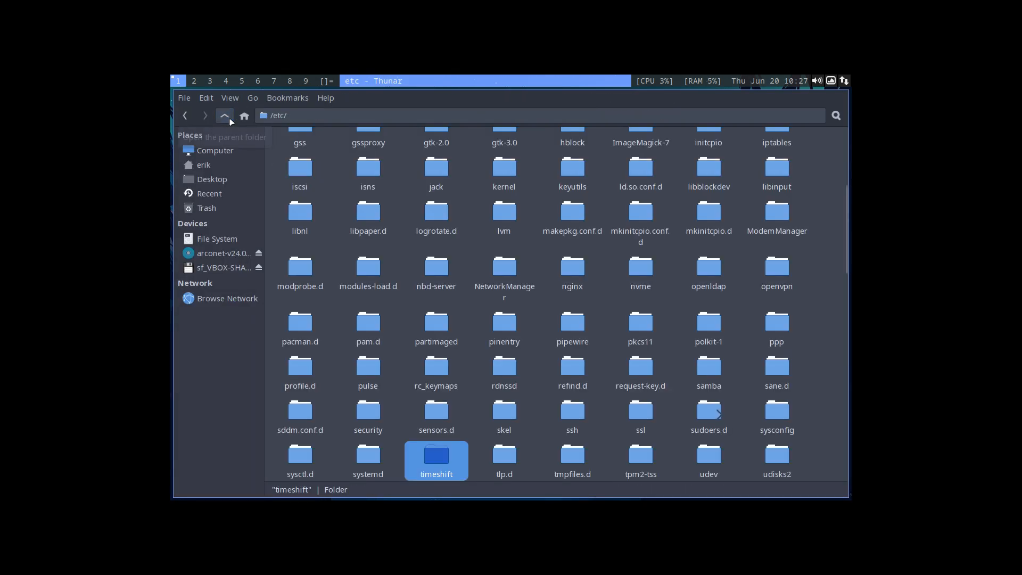
scroll(389, 274, down, 3)
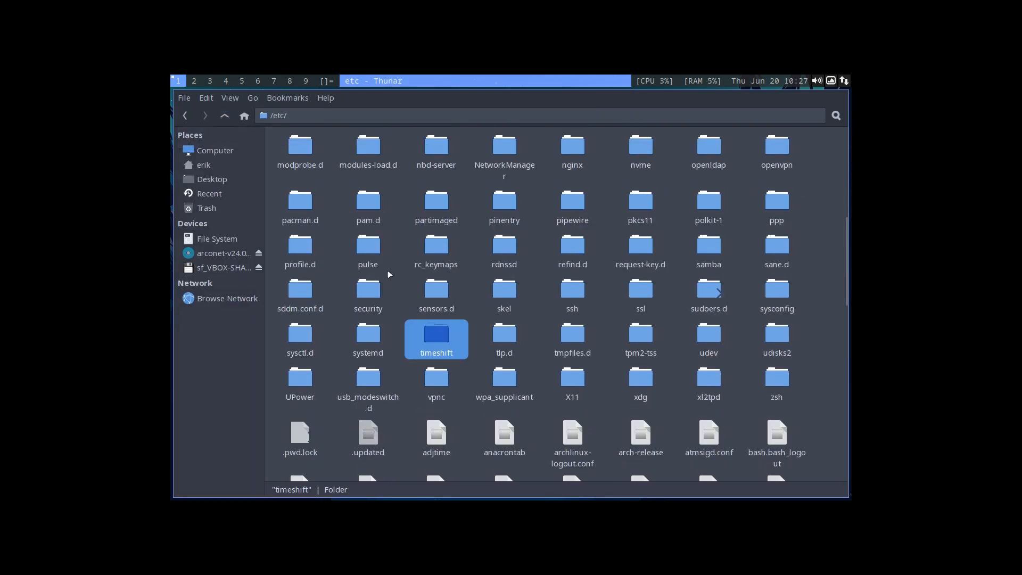
Launch Timeshift on workspace 2 and authenticate with the account password.
click(197, 84)
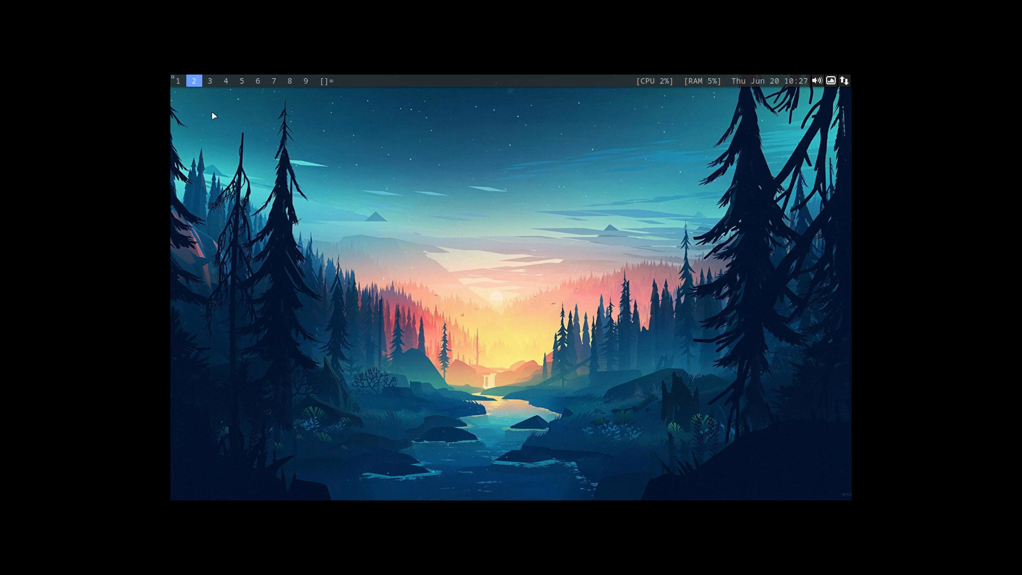
key(super+d)
text(time)
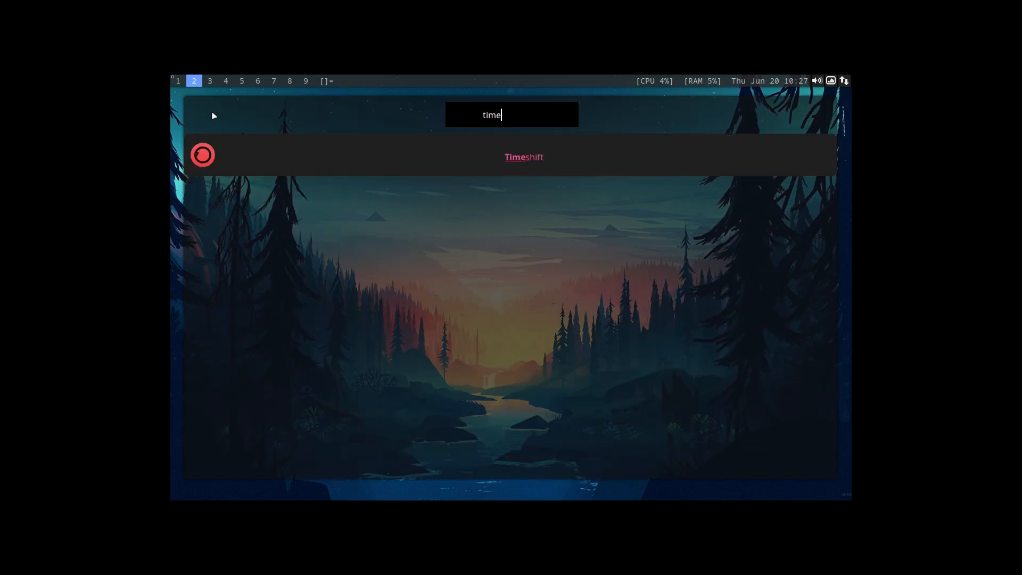
key(Return)
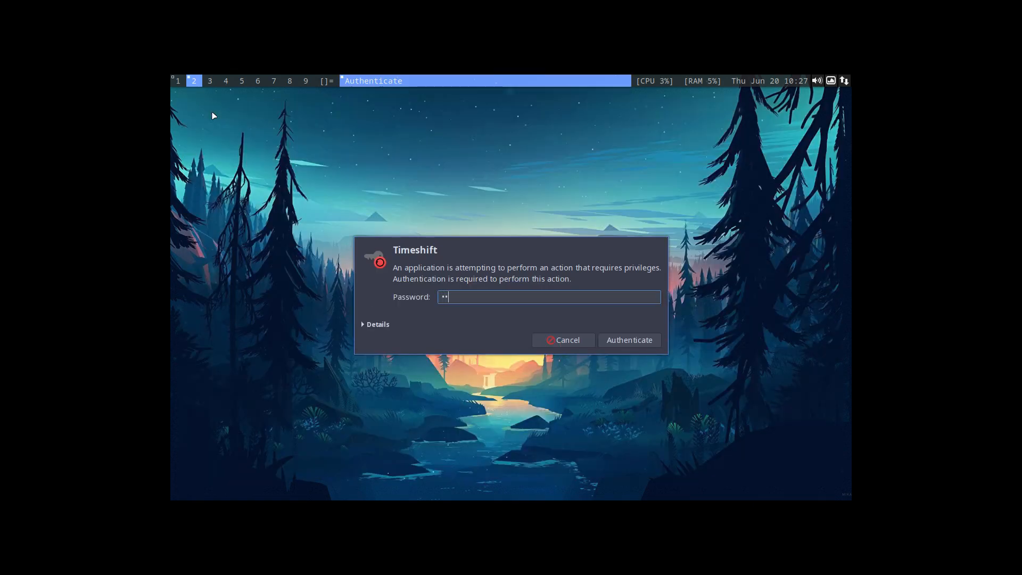
key(Return)
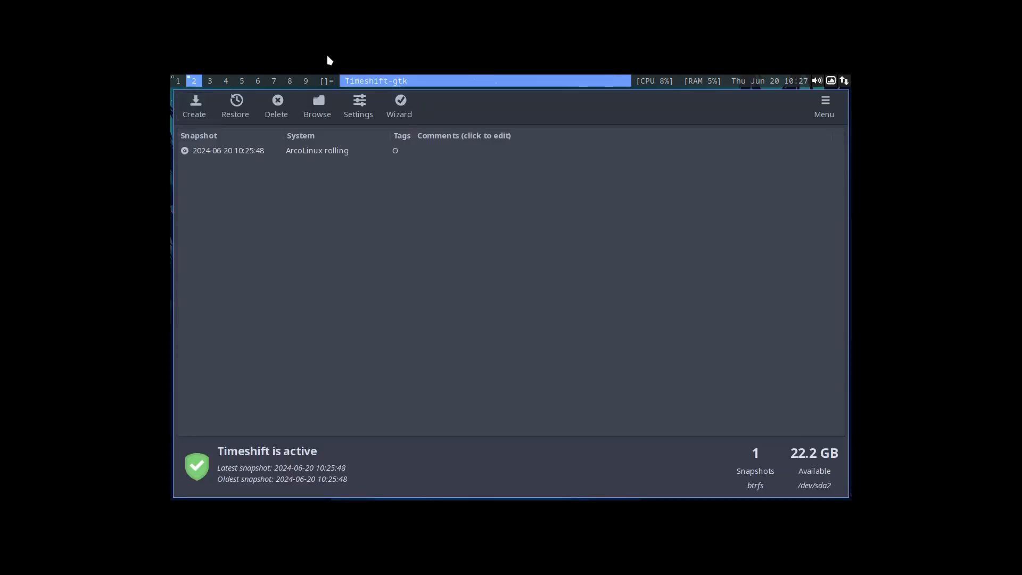
Review the Timeshift settings for snapshot type, location, schedule, users and date format, leaving them as configured.
click(376, 101)
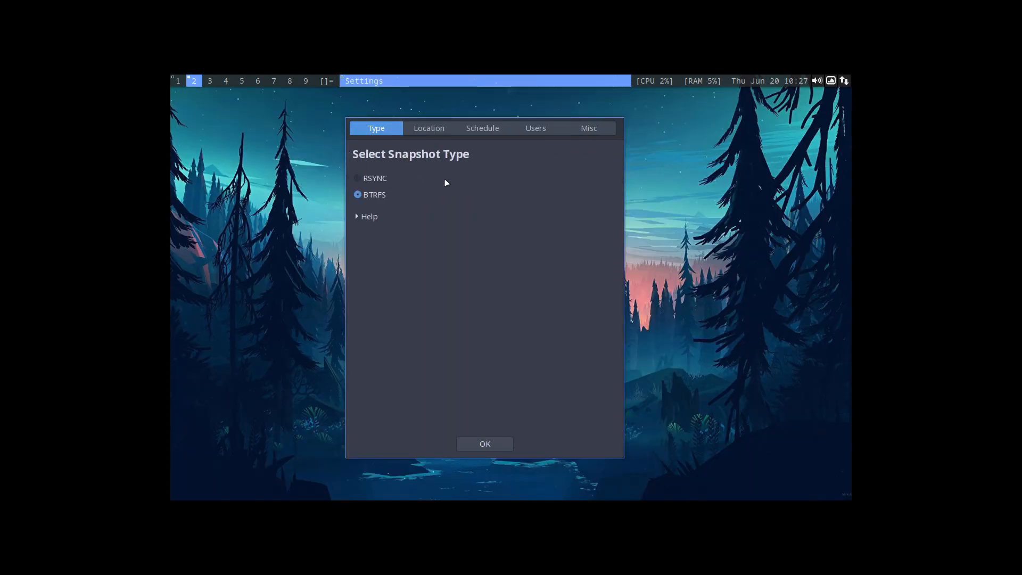
click(450, 129)
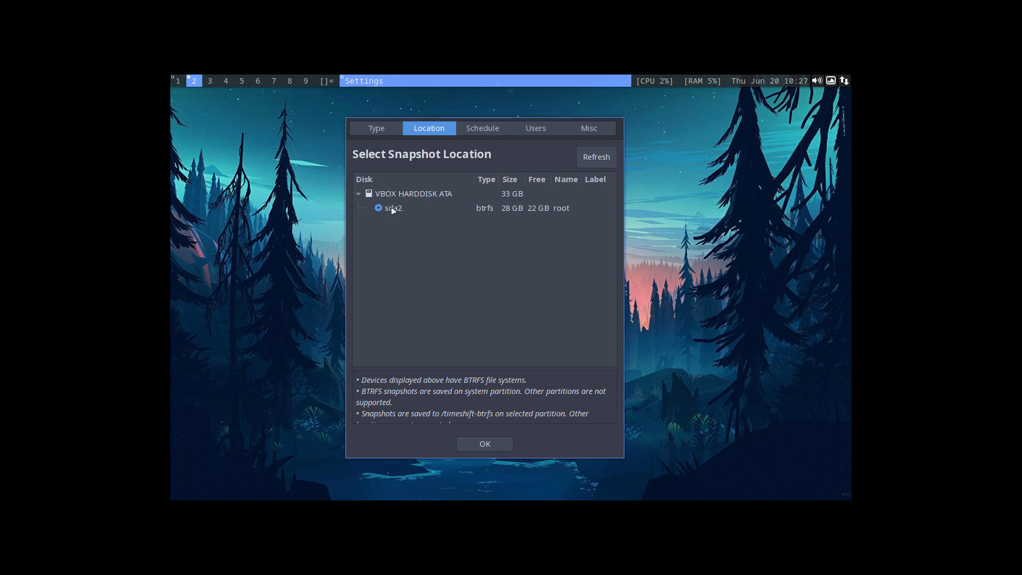
click(490, 129)
click(524, 130)
click(573, 132)
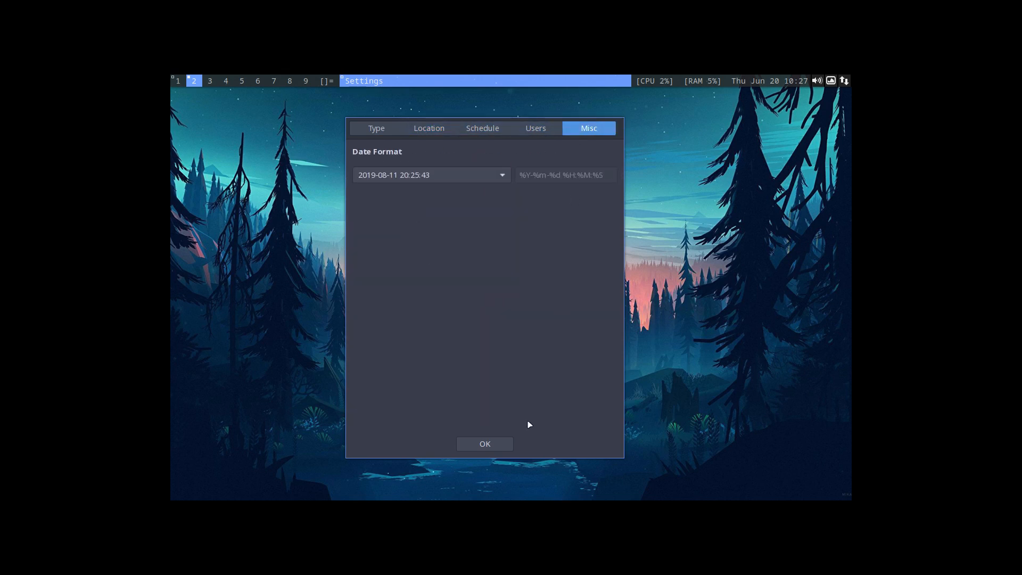
click(500, 175)
click(581, 219)
click(487, 444)
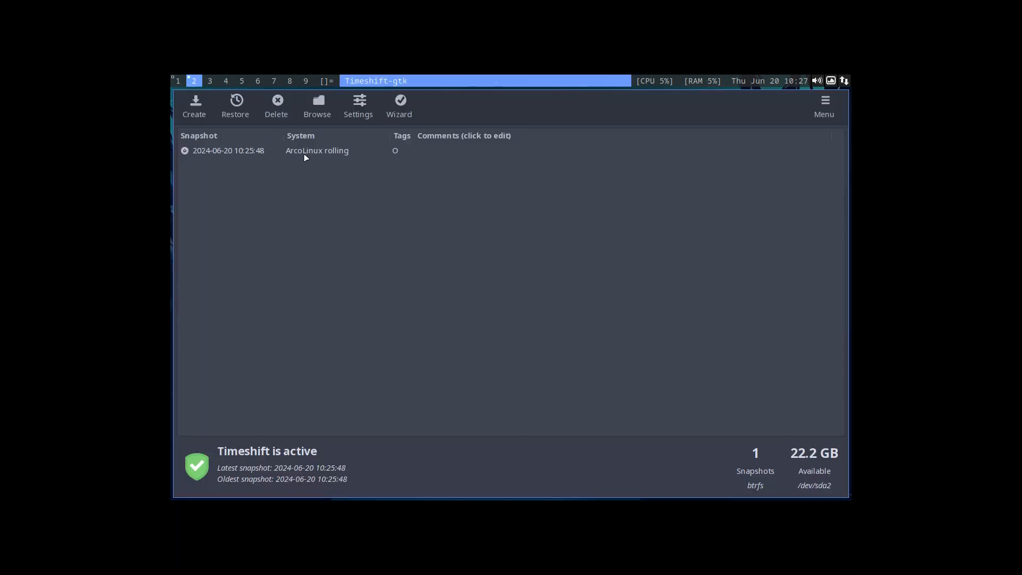
click(358, 105)
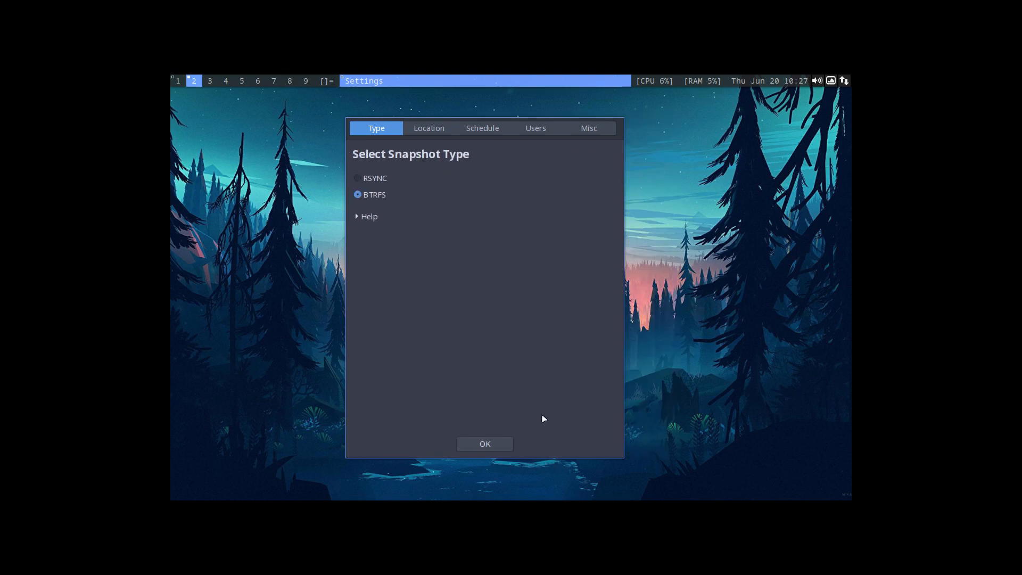
click(508, 441)
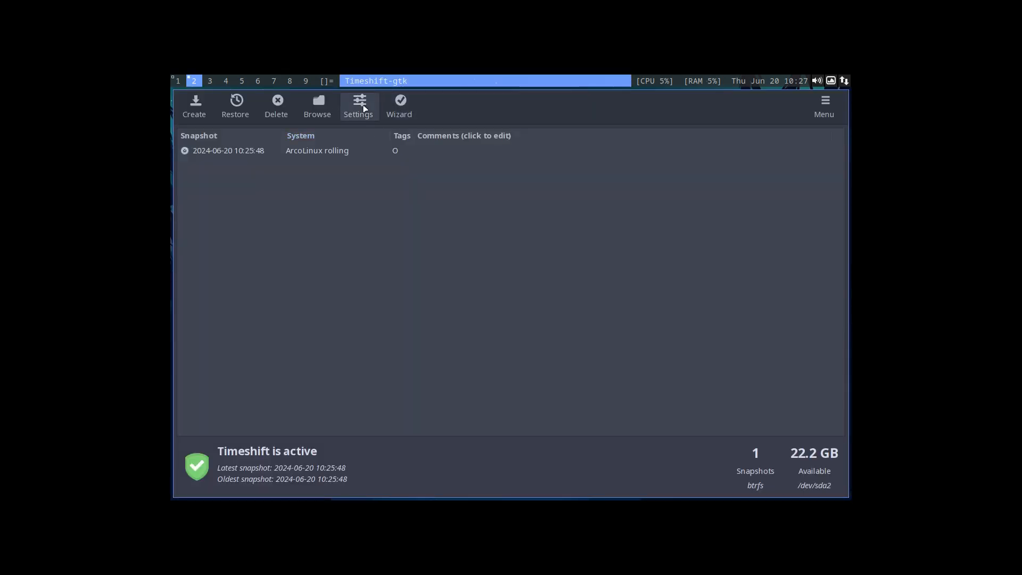
Browse the 2024-06-20_10-25-48 snapshot's files, examine its @ folder and close both the file manager and Timeshift.
click(318, 105)
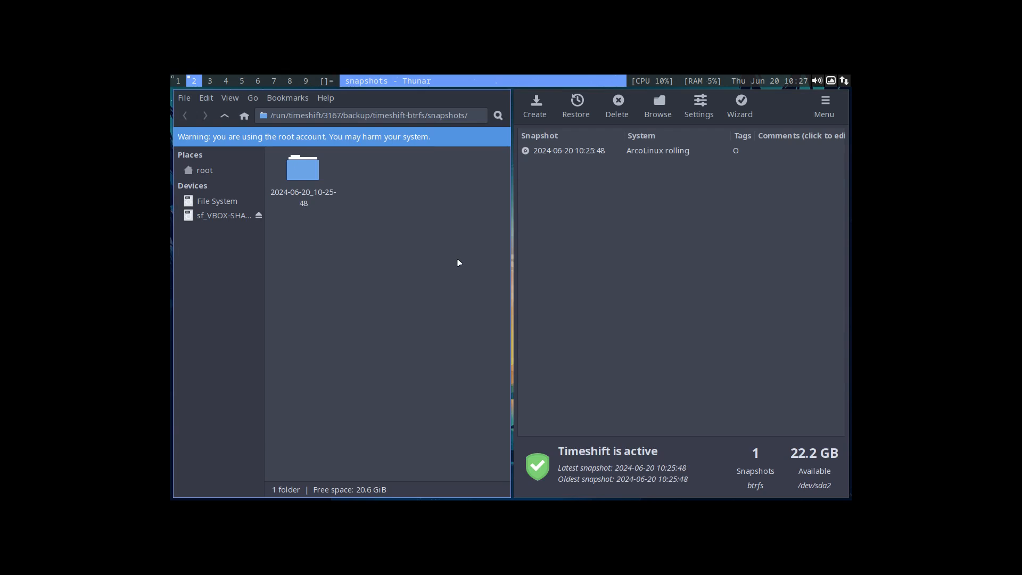
triple_click(283, 115)
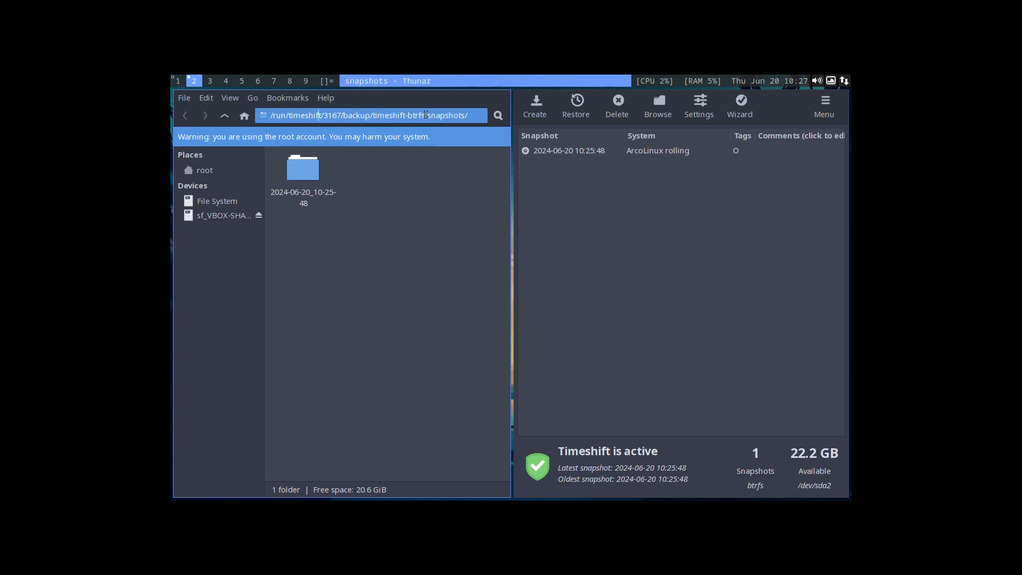
double_click(304, 176)
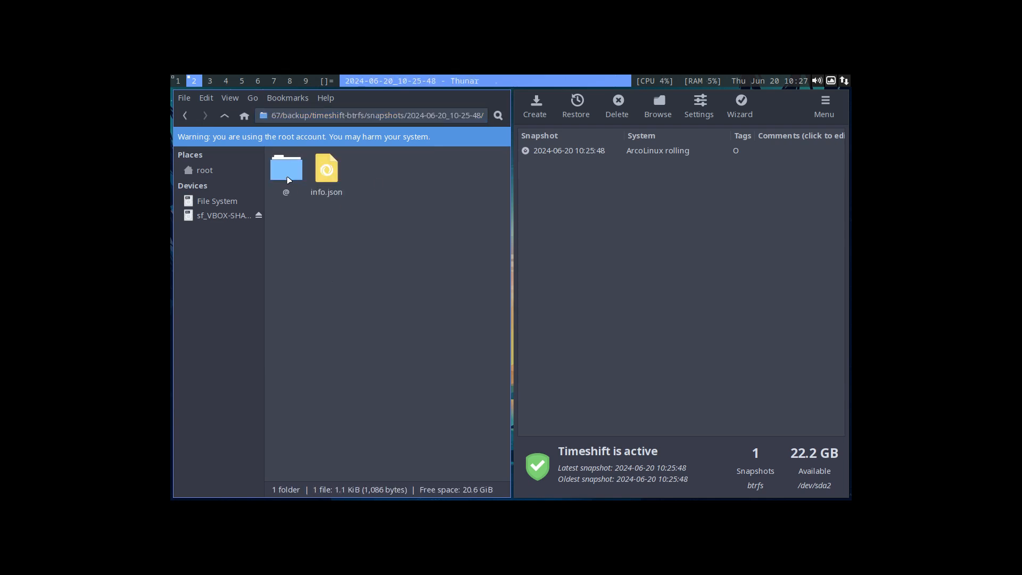
double_click(289, 179)
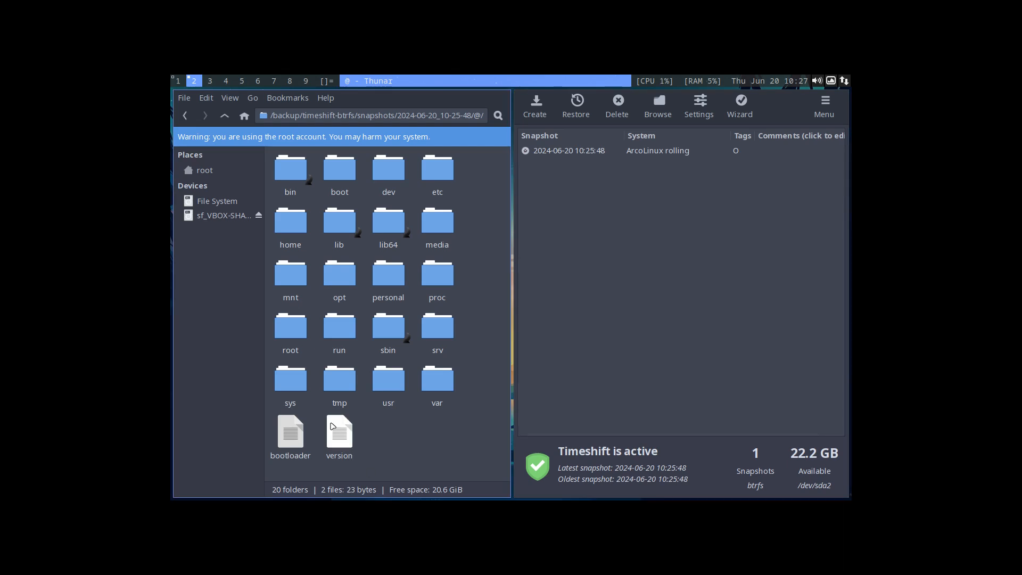
click(225, 116)
click(296, 252)
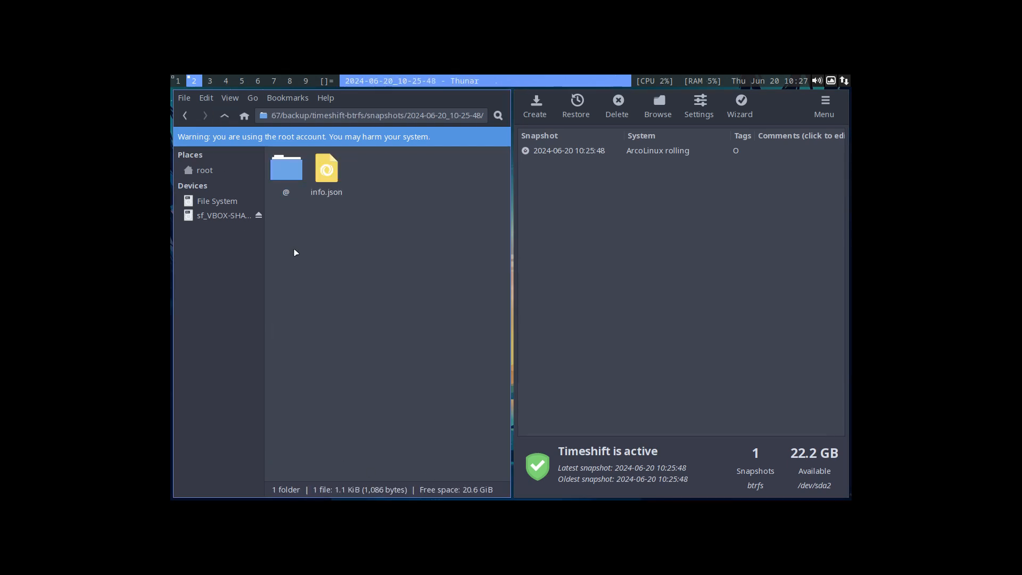
key(super+q)
key(super+q)
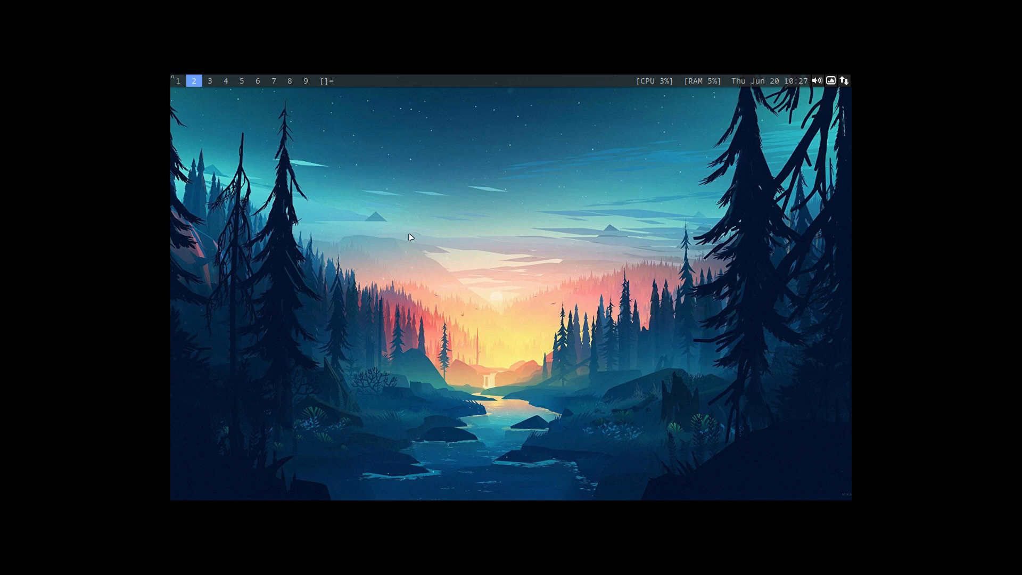
Open a terminal and run brave to check whether the browser is installed.
key(super+Return)
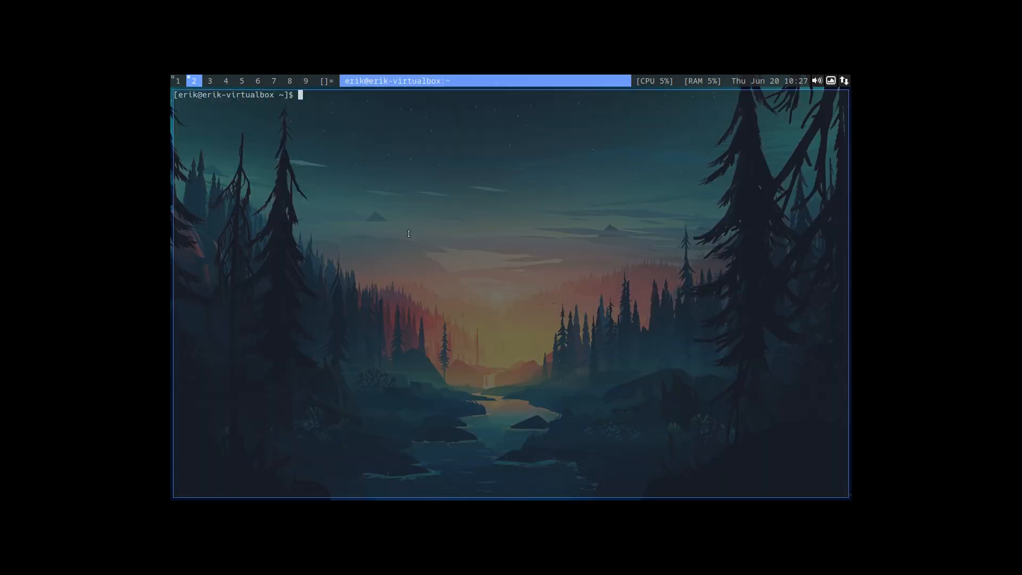
text(brave)
key(Return)
Install Brave with "sudo pacman -S brave", entering the sudo password and accepting the installation, and close the terminal.
text(sudo)
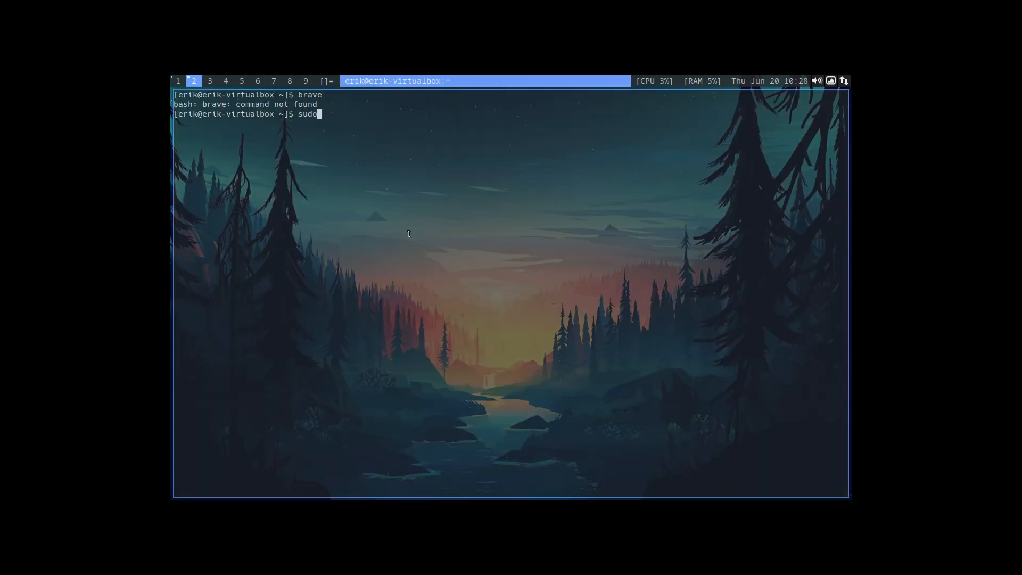
text( pacman -S brave)
key(Return)
key(Return)
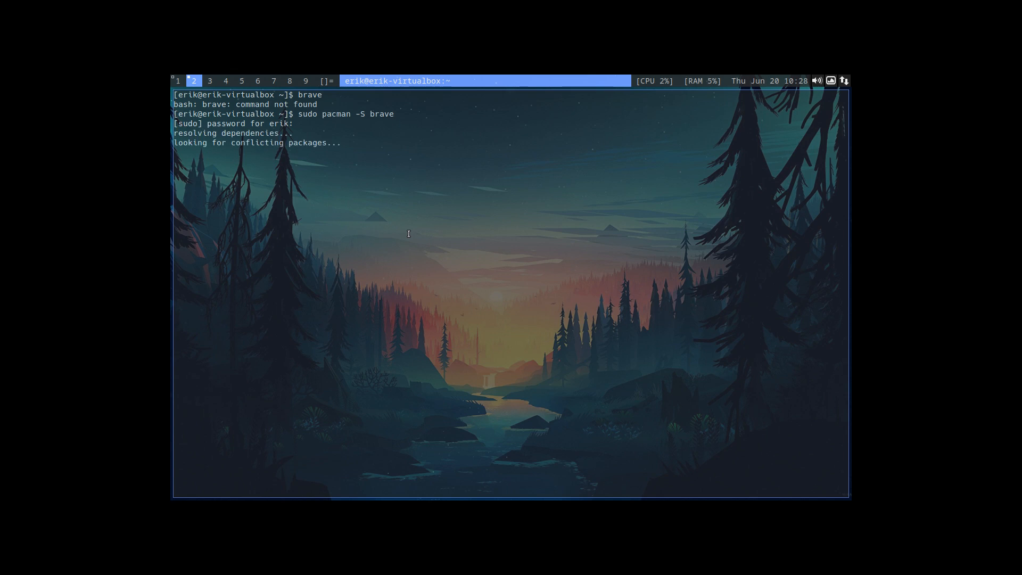
key(Return)
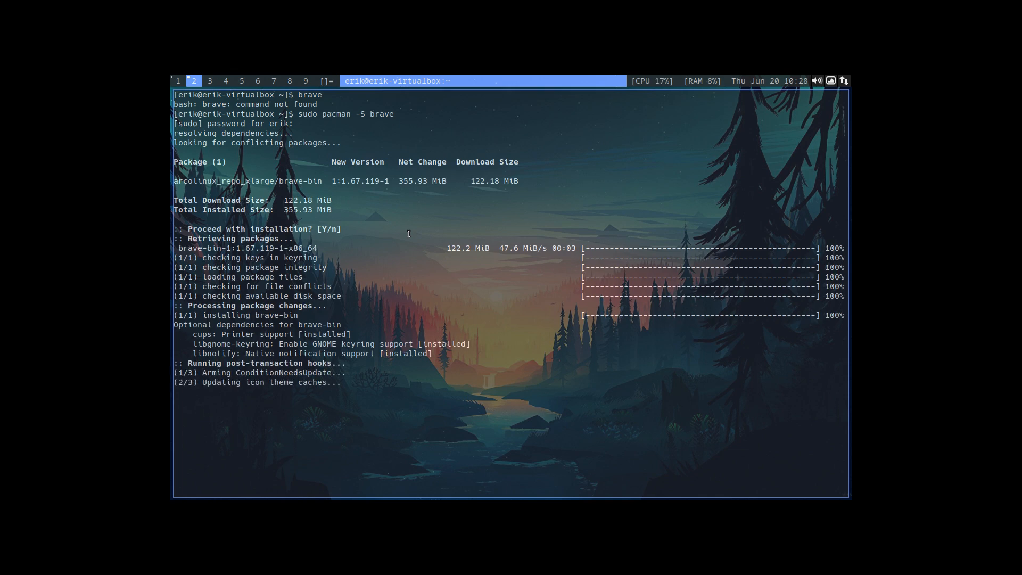
key(super+q)
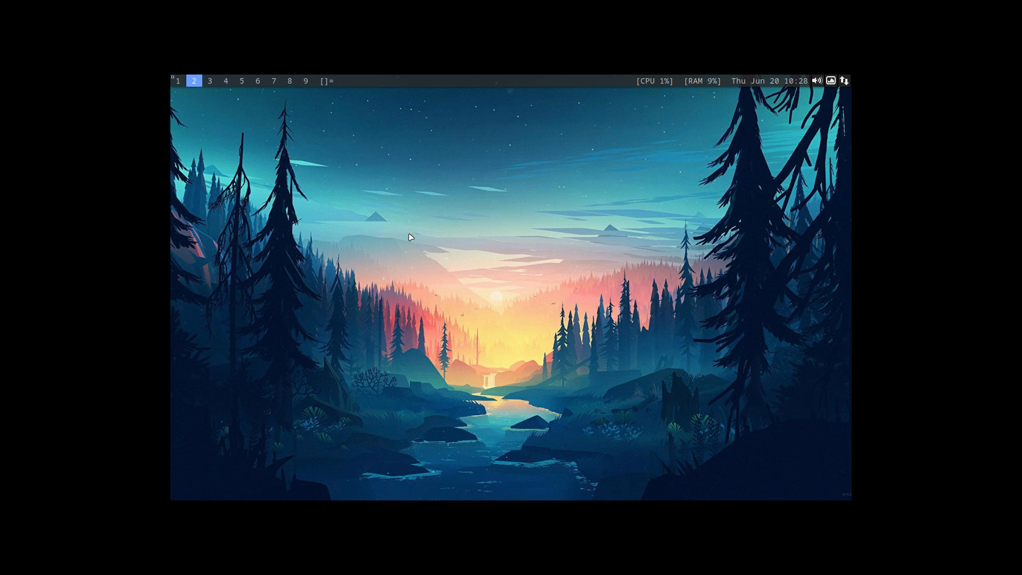
Reopen Timeshift, authenticating with the account password.
key(super+d)
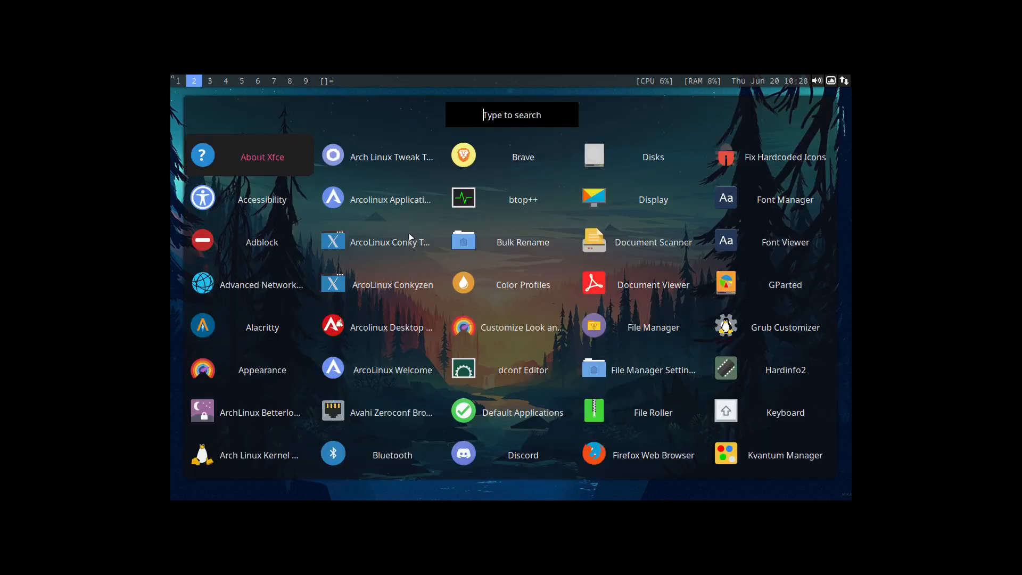
text(tim)
key(Return)
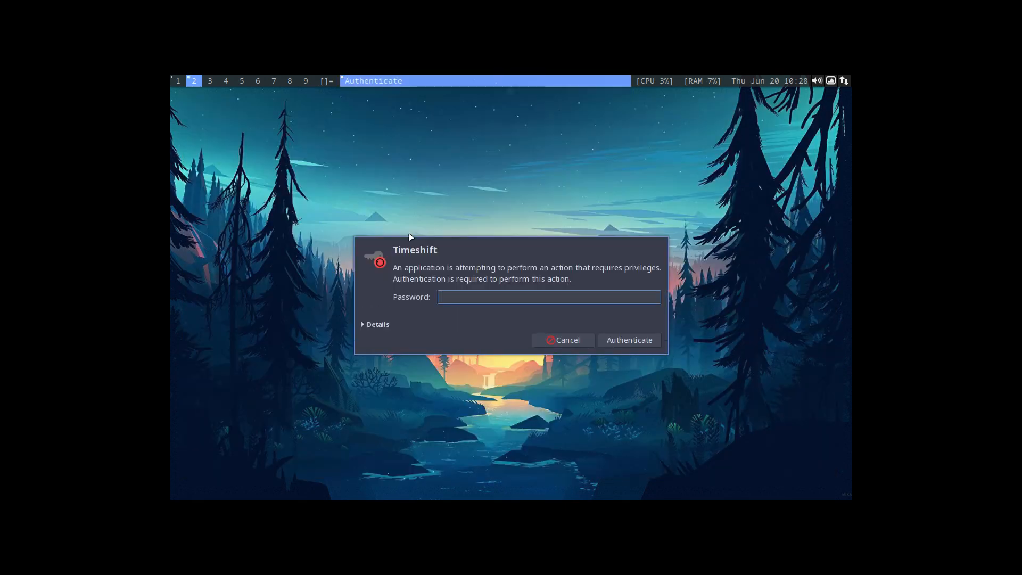
key(Return)
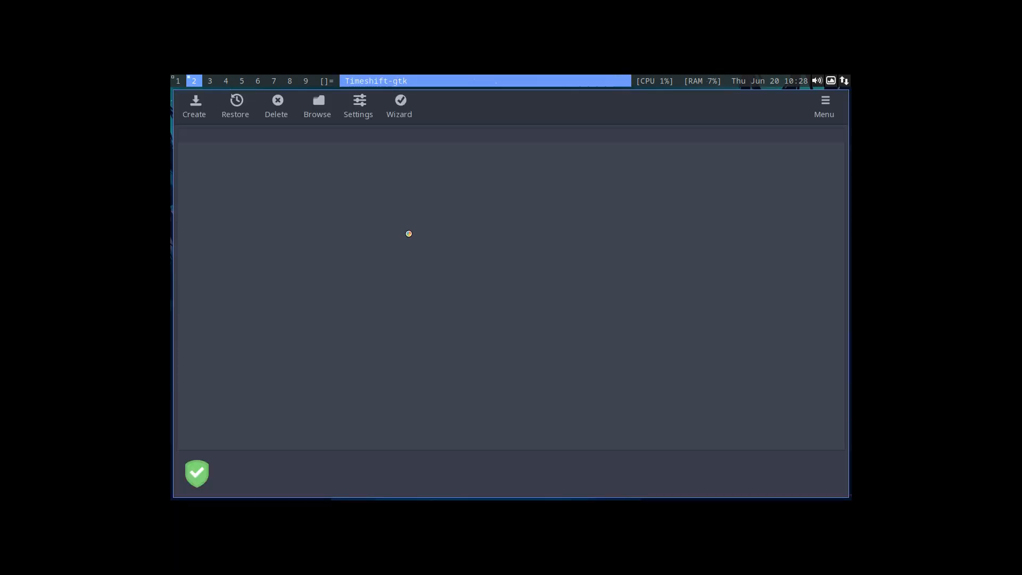
click(256, 152)
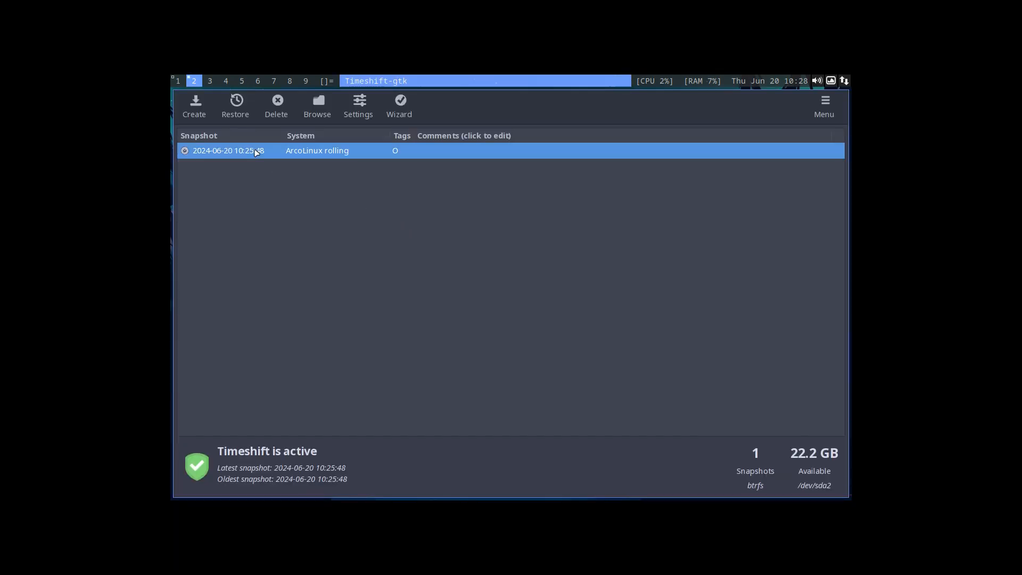
click(235, 105)
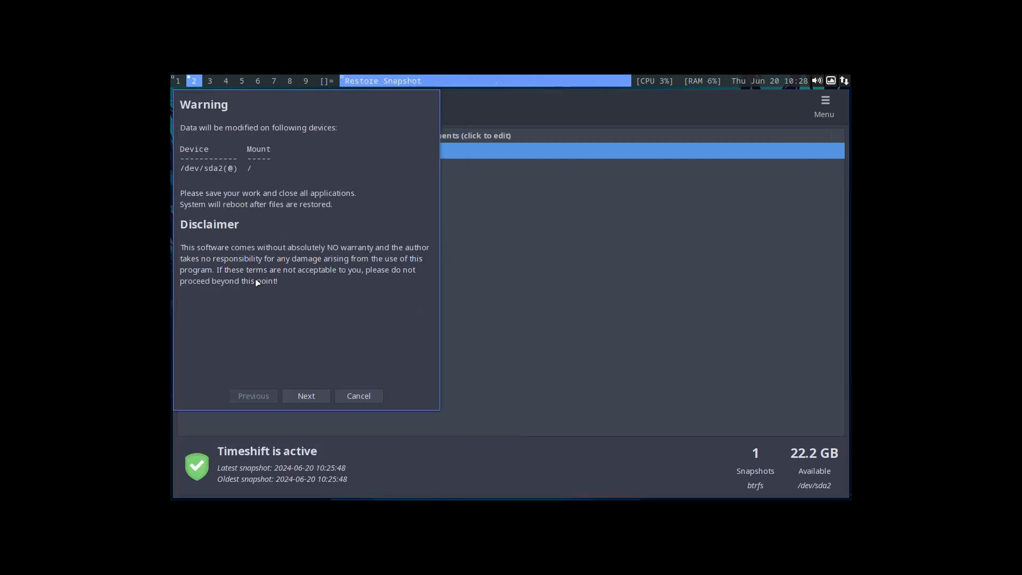
click(315, 399)
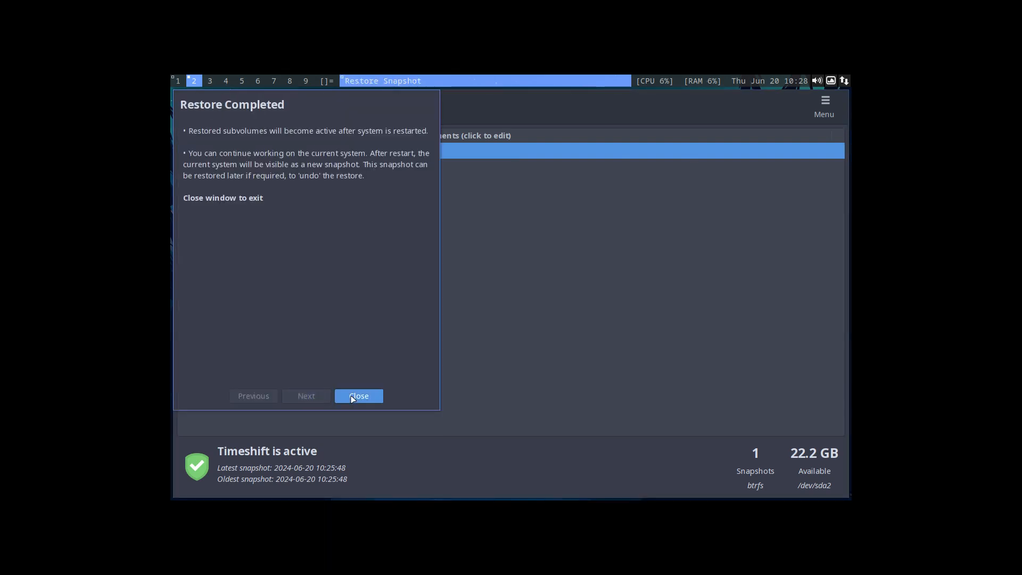
click(352, 398)
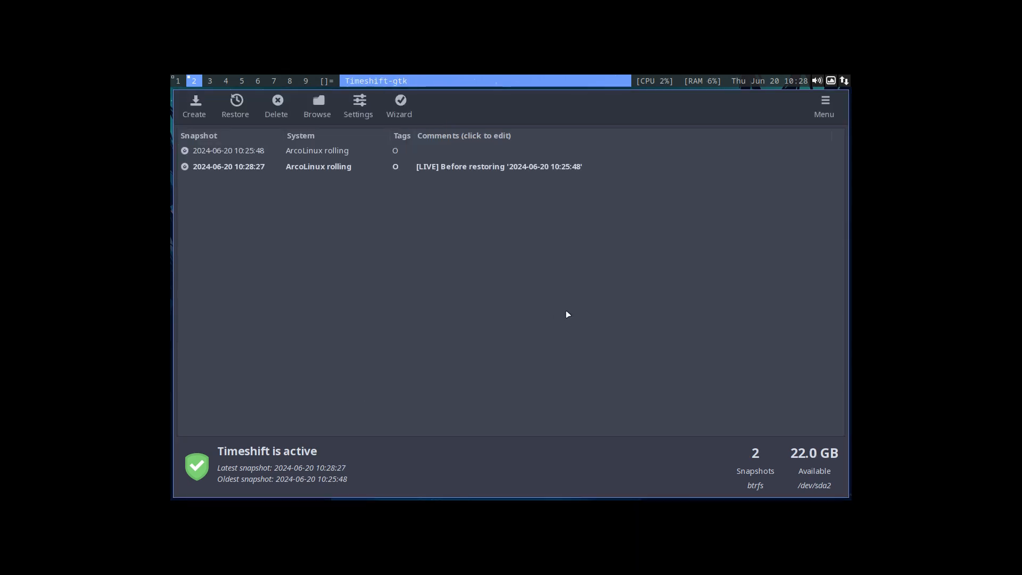
click(489, 168)
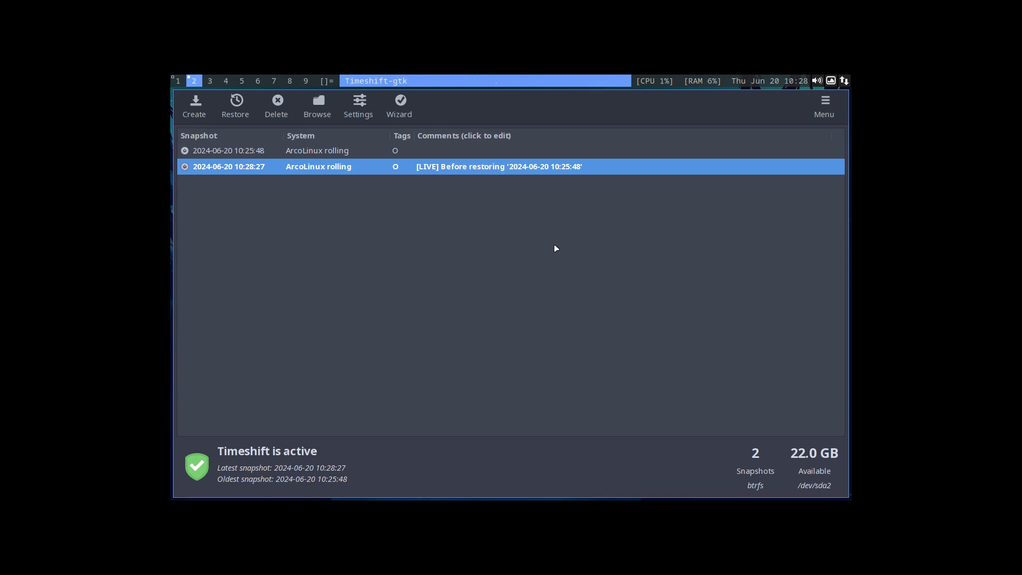
double_click(561, 173)
key(Return)
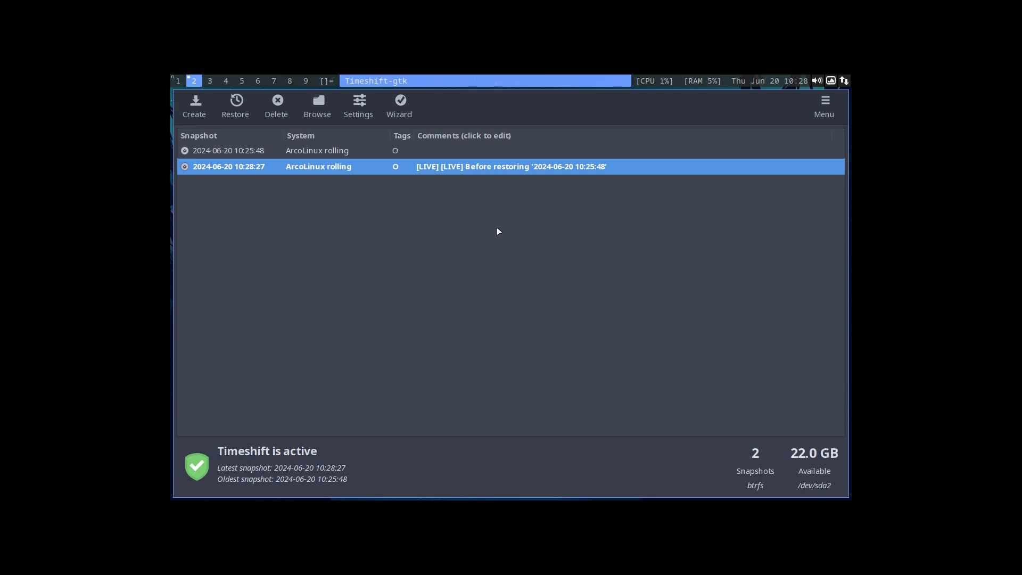
key(super+q)
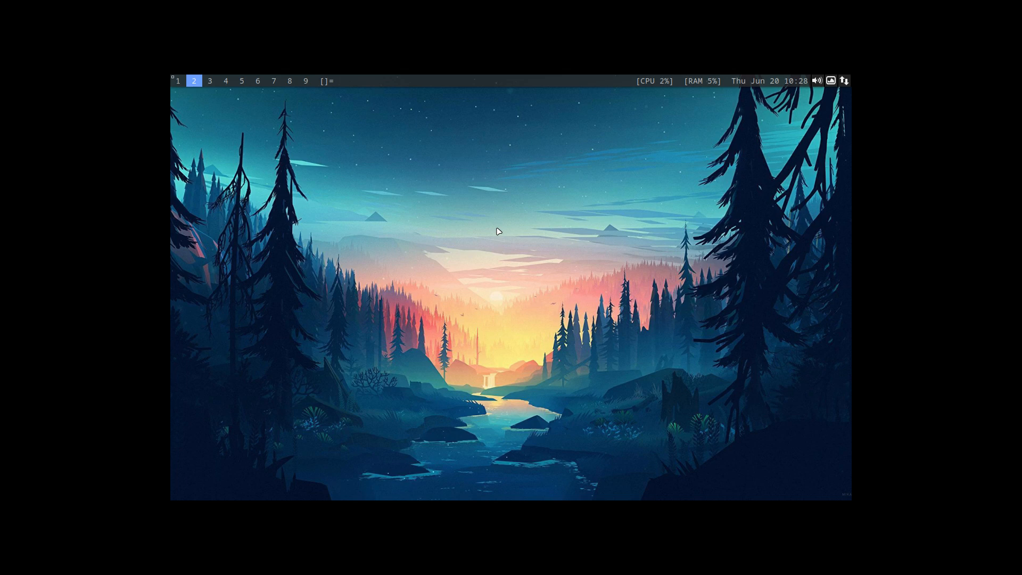
Find Brave in the application launcher with "bra" and try to launch it.
key(super+d)
text(bra)
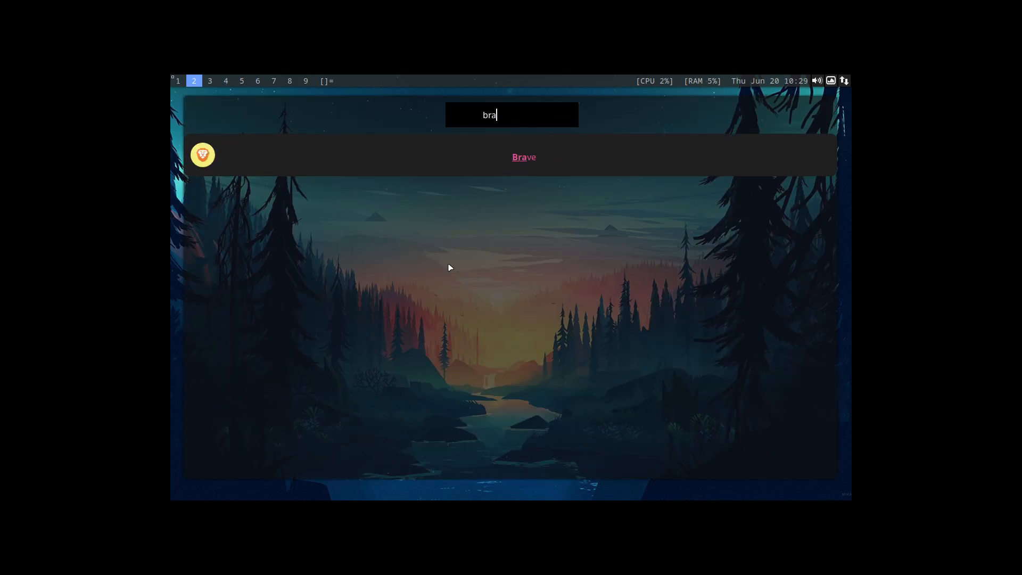
key(Return)
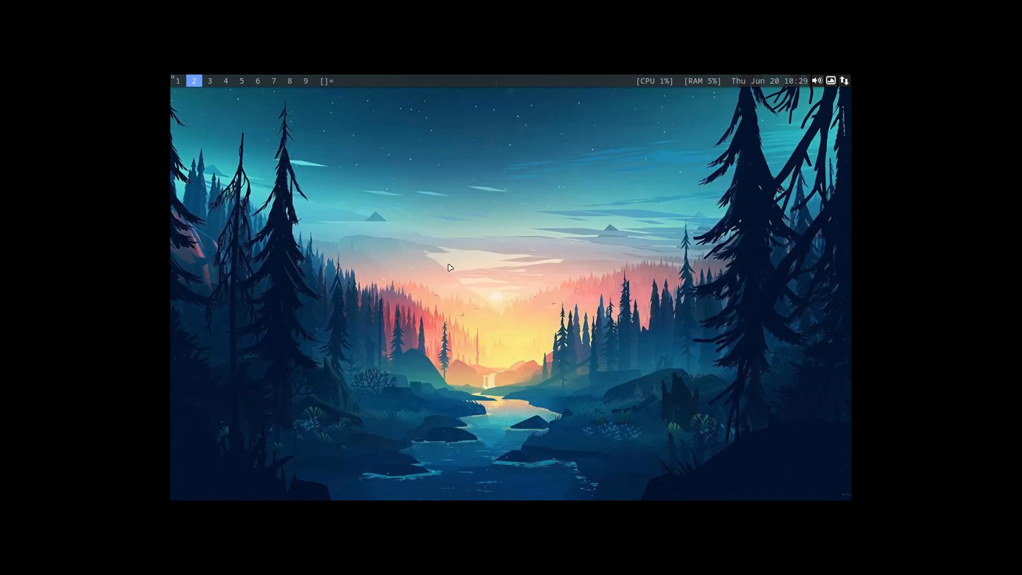
Reboot the machine, log back in, and try to launch "brave" from the application launcher.
key(super+x)
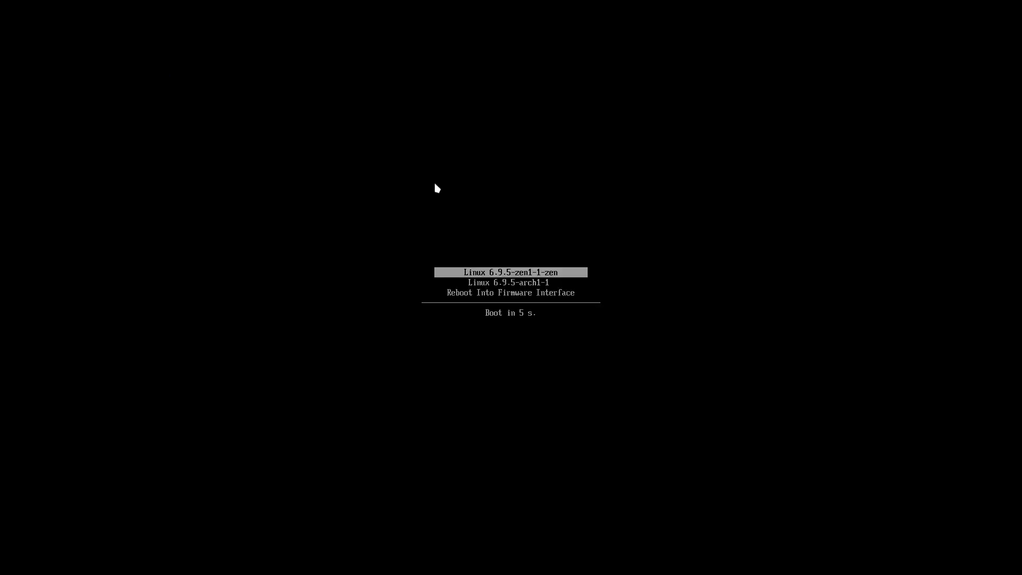
key(Return)
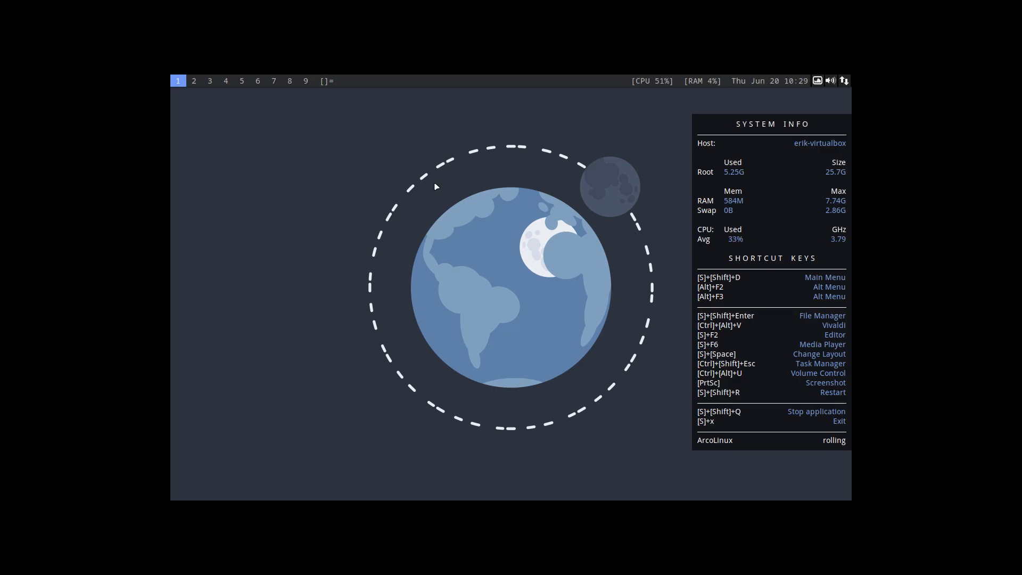
key(super+shift+d)
text(brave)
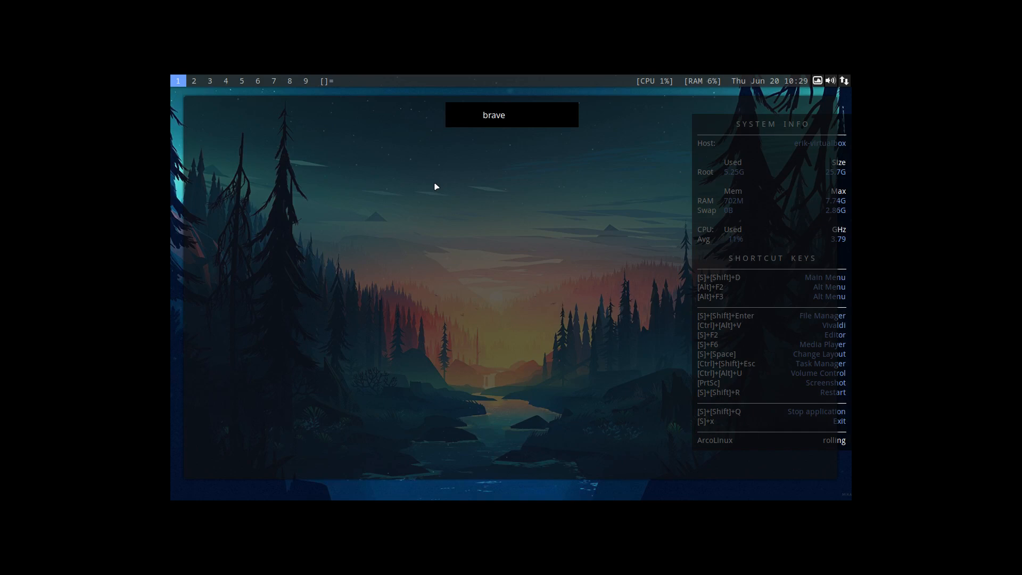
key(Return)
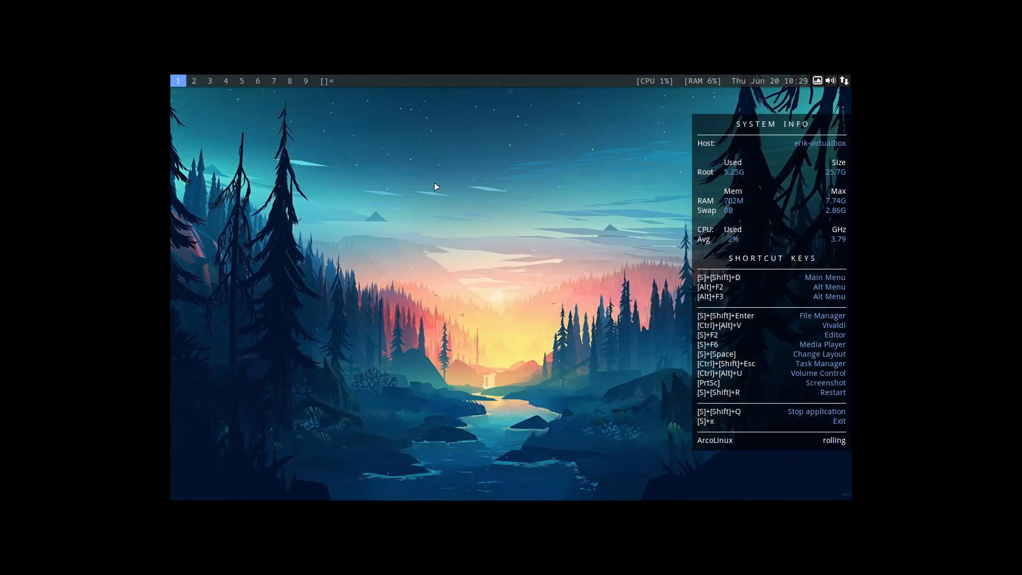
Open a terminal and run a full system upgrade with "udpate", entering the sudo password.
key(super+Return)
text(udpate)
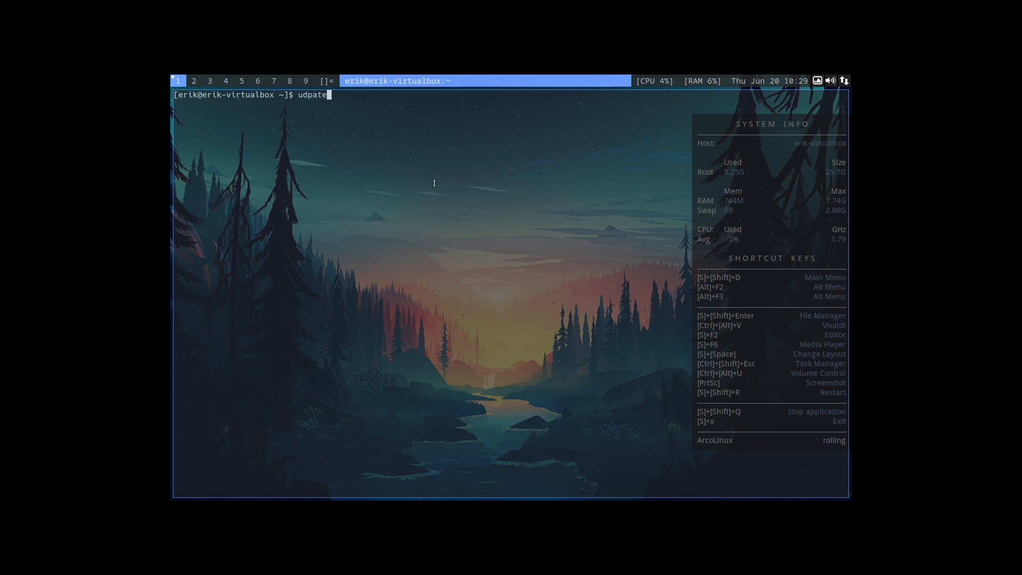
key(Return)
key(Return)
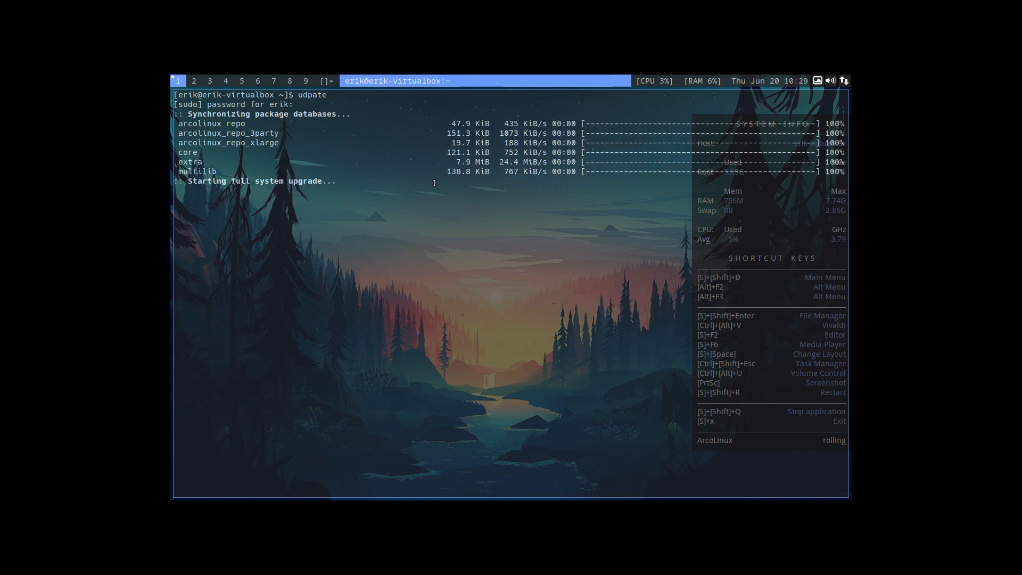
Run "sudo pacman -R brave" to check whether the Brave package is still installed, and close the terminal.
text(sudo pa)
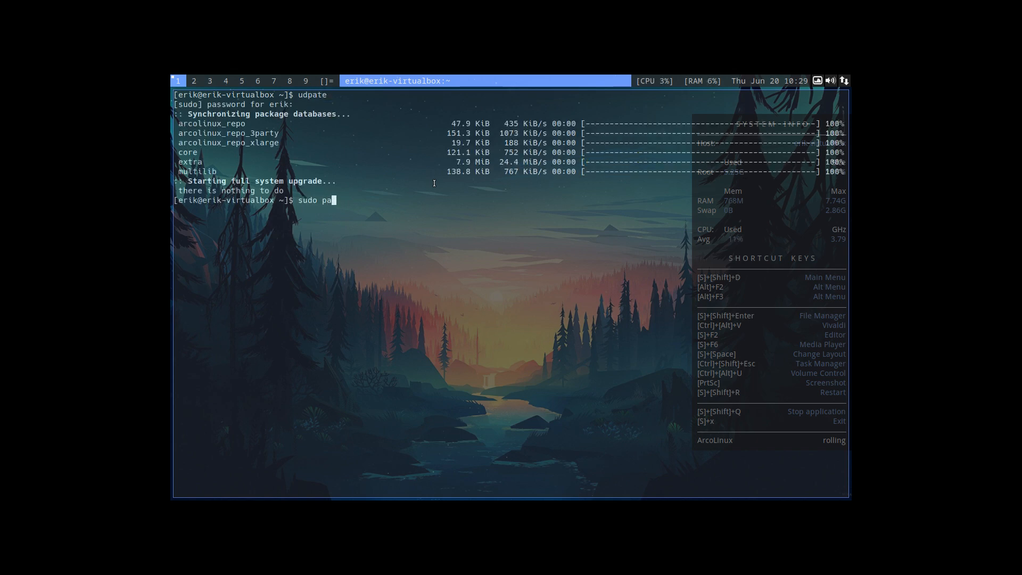
text(cman -R bro)
key(Tab)
key(Tab)
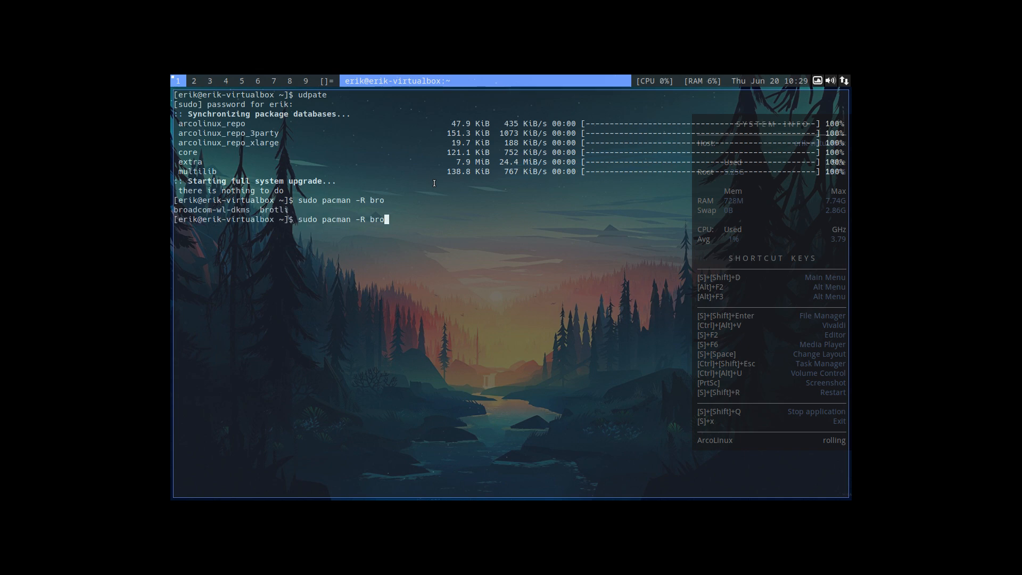
key(BackSpace)
text(ave)
key(Return)
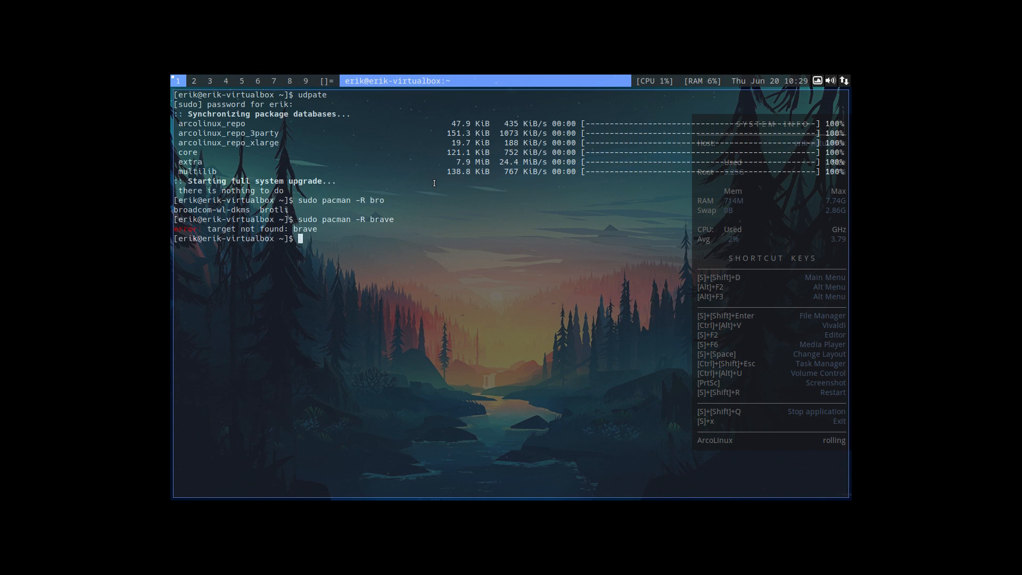
key(super+shift+q)
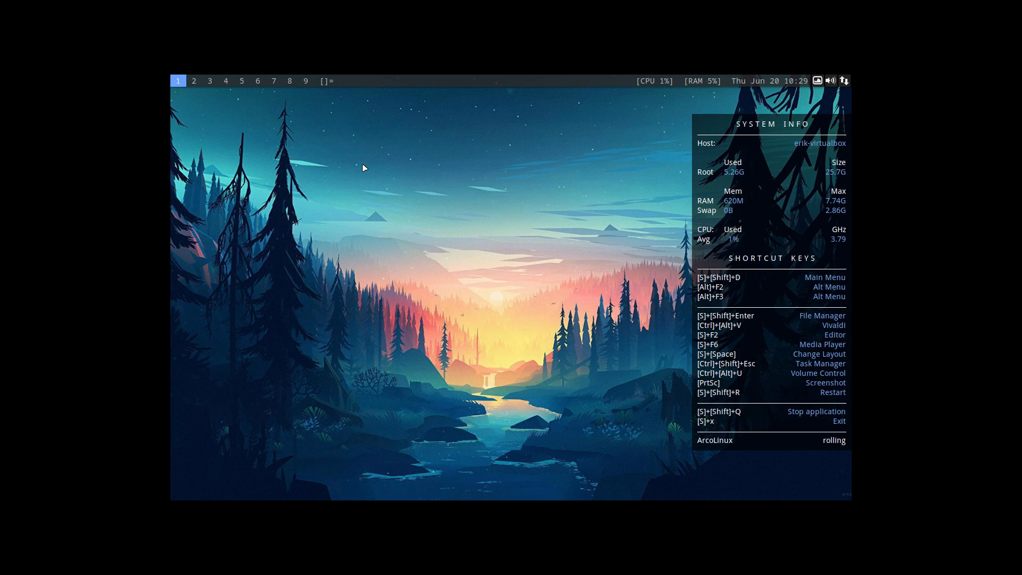
Switch to Firefox, search the ArcoLinux developer's YouTube channel for "arch-chroot", and look through the videos and playlist found.
key(ctrl+alt+f)
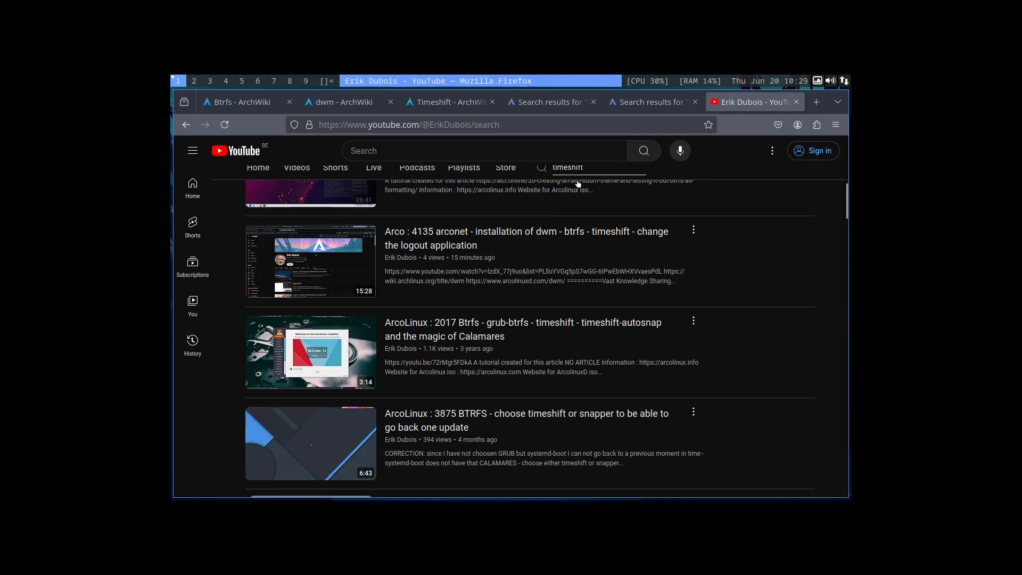
scroll(581, 189, up, 10)
drag(589, 395, 544, 392)
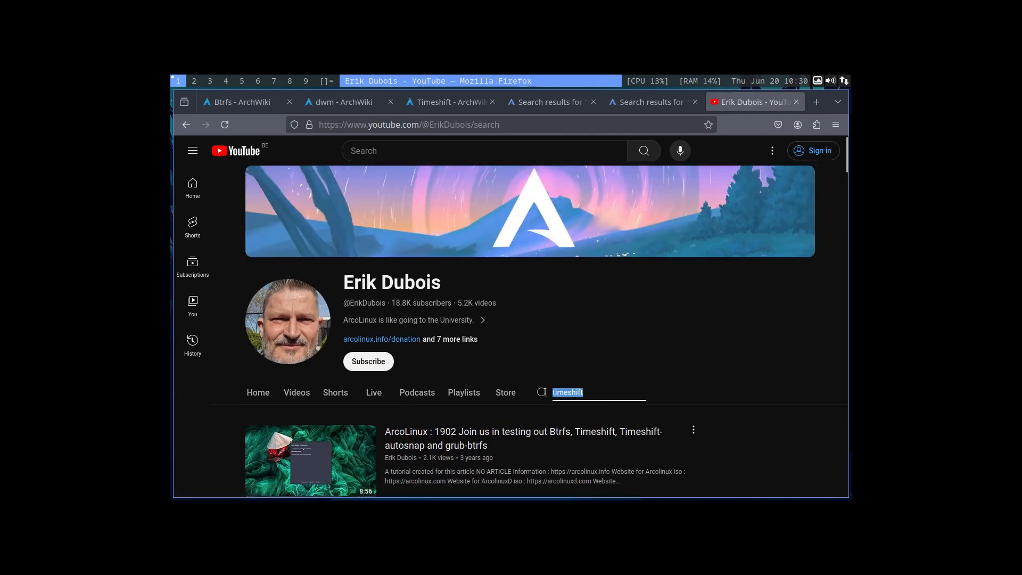
text(arch)
text()chg)
key(BackSpace)
key(BackSpace)
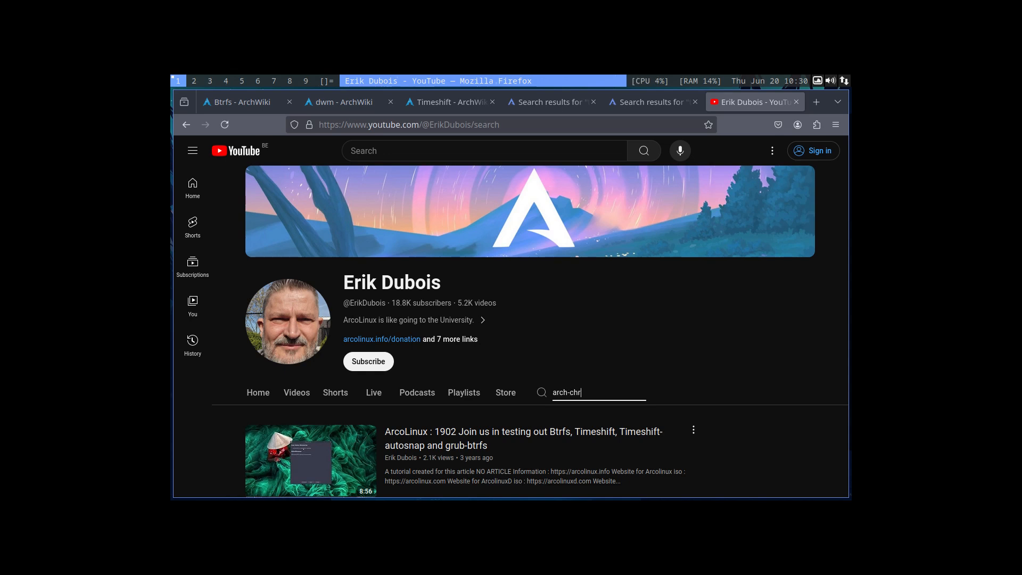
key(Return)
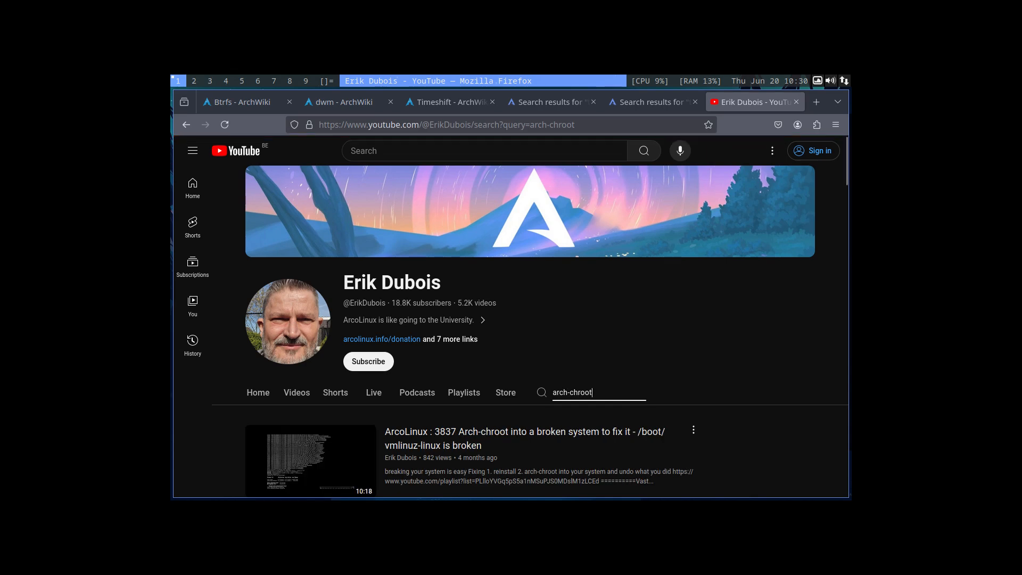
scroll(527, 393, down, 4)
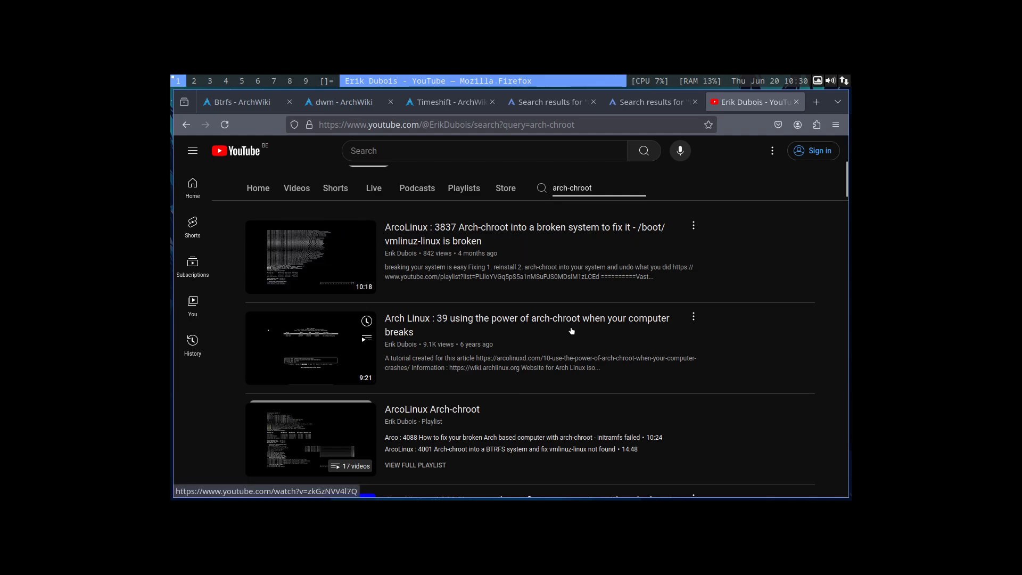
scroll(572, 331, down, 10)
scroll(570, 331, up, 3)
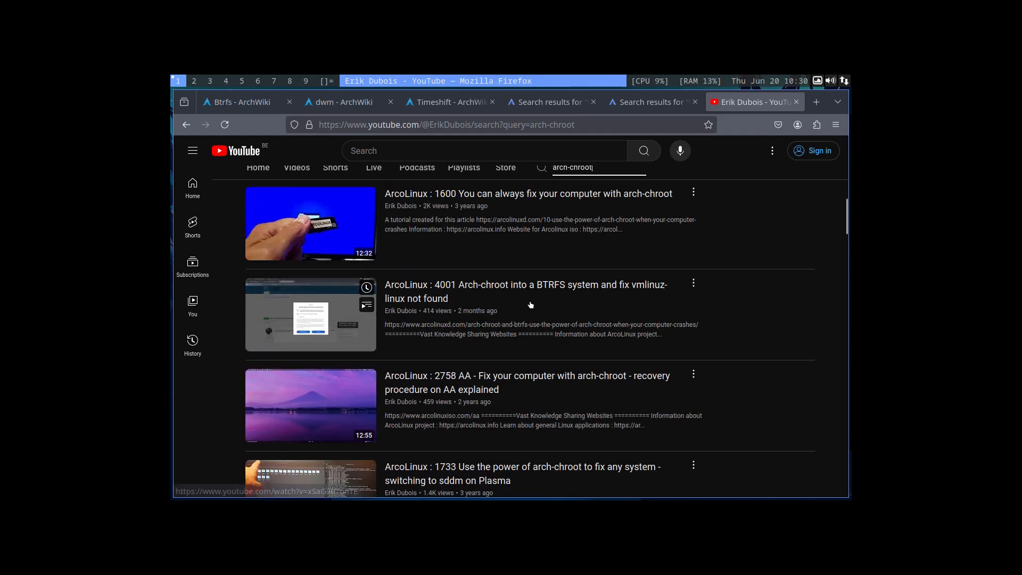
scroll(530, 305, up, 4)
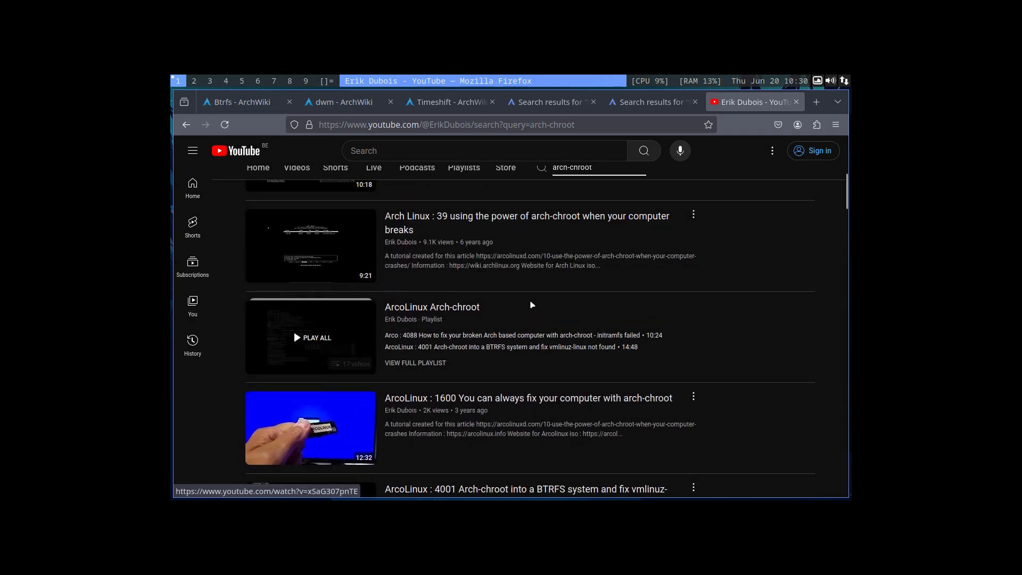
click(436, 318)
scroll(532, 361, down, 3)
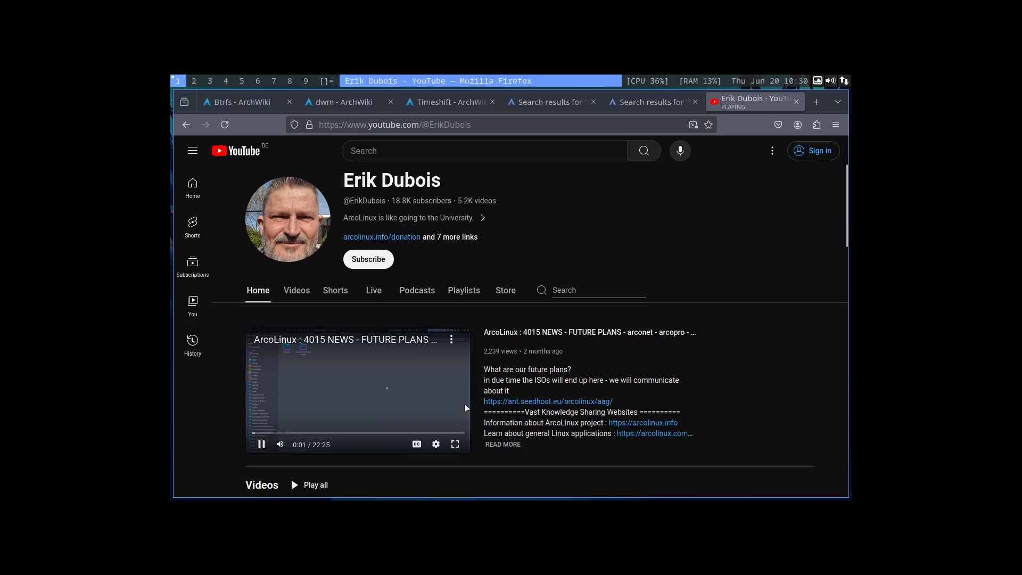
scroll(534, 411, down, 5)
scroll(535, 409, up, 5)
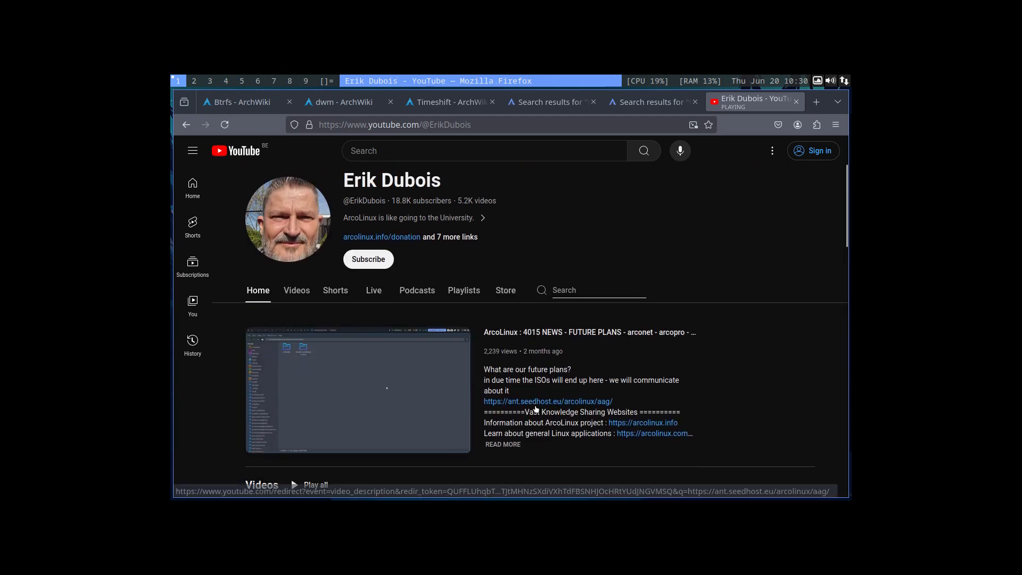
click(185, 124)
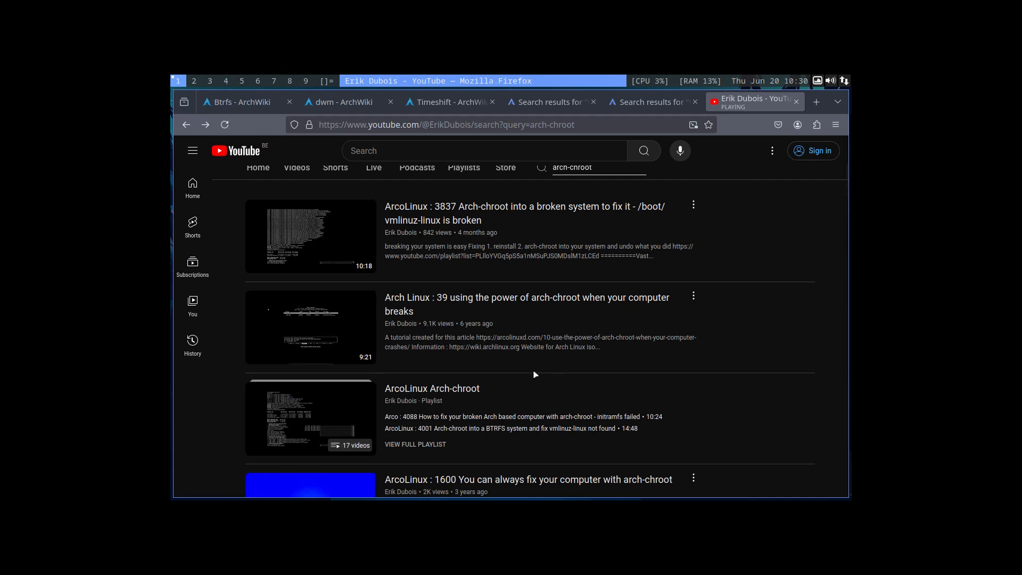
Open the video "Arco : 4088 How to fix your broken Arch based computer with arch-chroot" from the ArcoLinux Arch-chroot playlist.
click(562, 398)
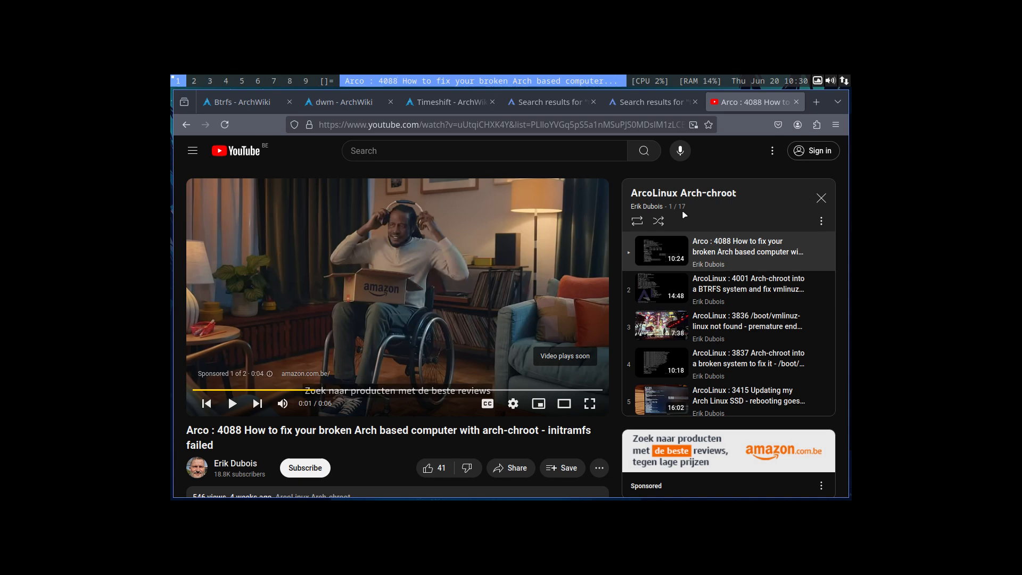
Go to github.com in a new browser tab and open the ArcoLinux developer's profile page.
click(816, 102)
text(github.com)
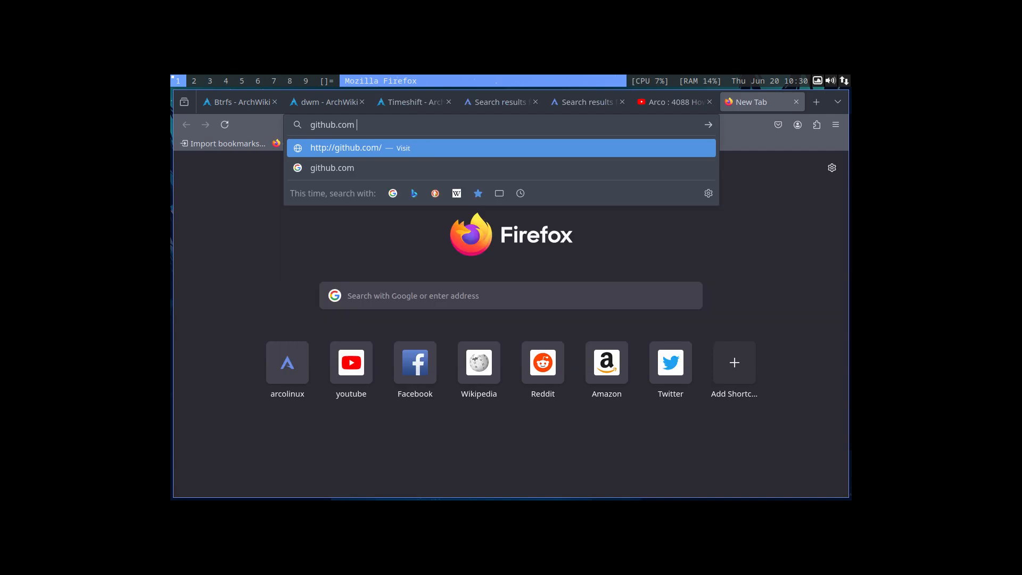
key(Return)
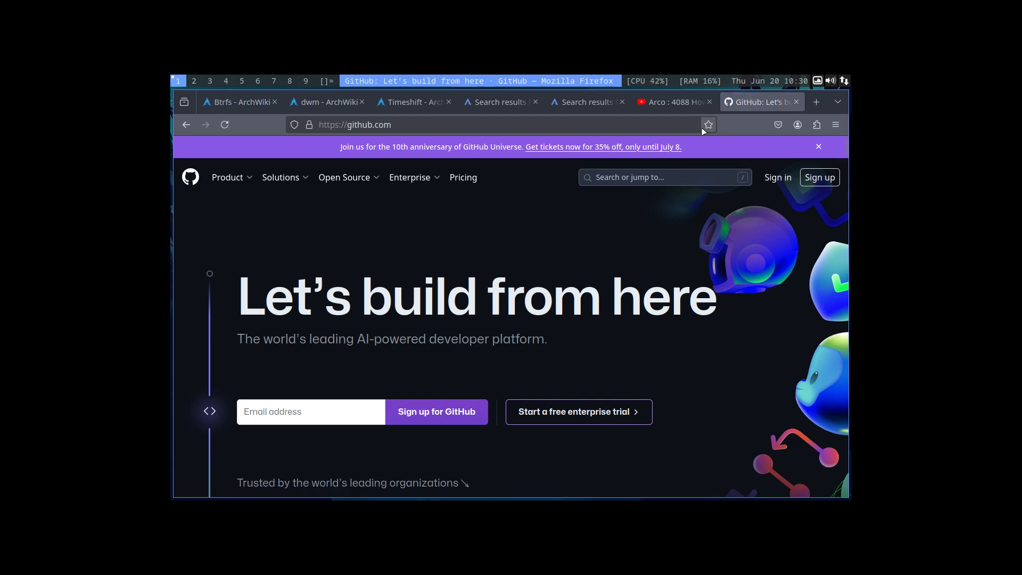
click(419, 126)
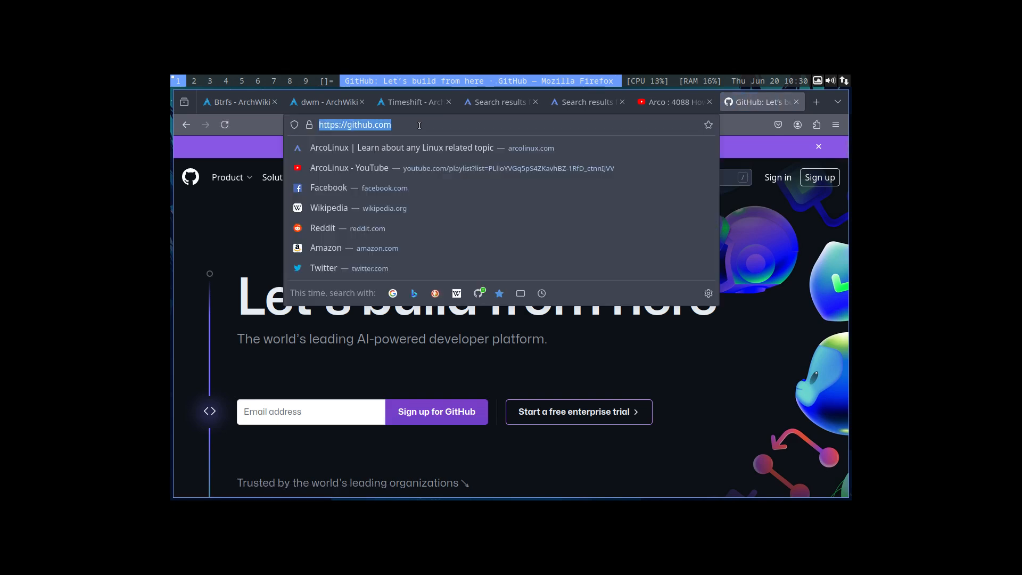
click(419, 125)
text(/erikdu)
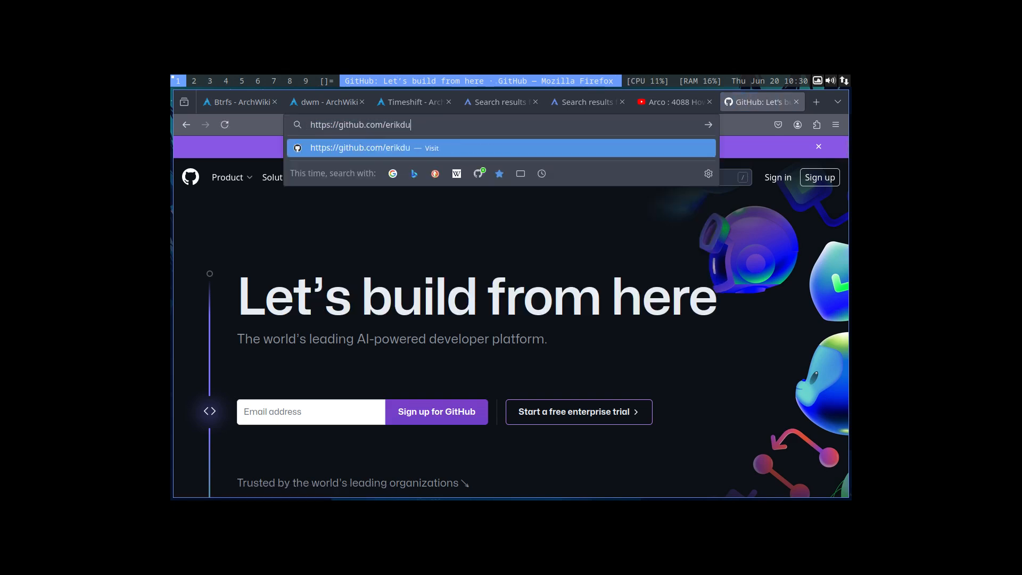
text(bois)
key(Return)
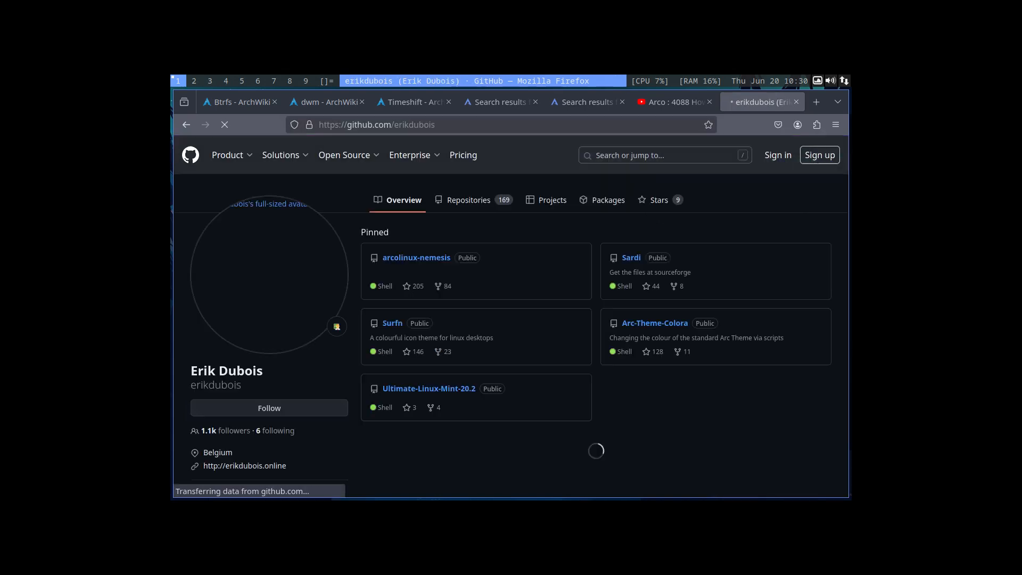
Open the pinned arcolinux-nemesis repository and look through its install scripts and README.
mouse_move(410, 155)
click(414, 258)
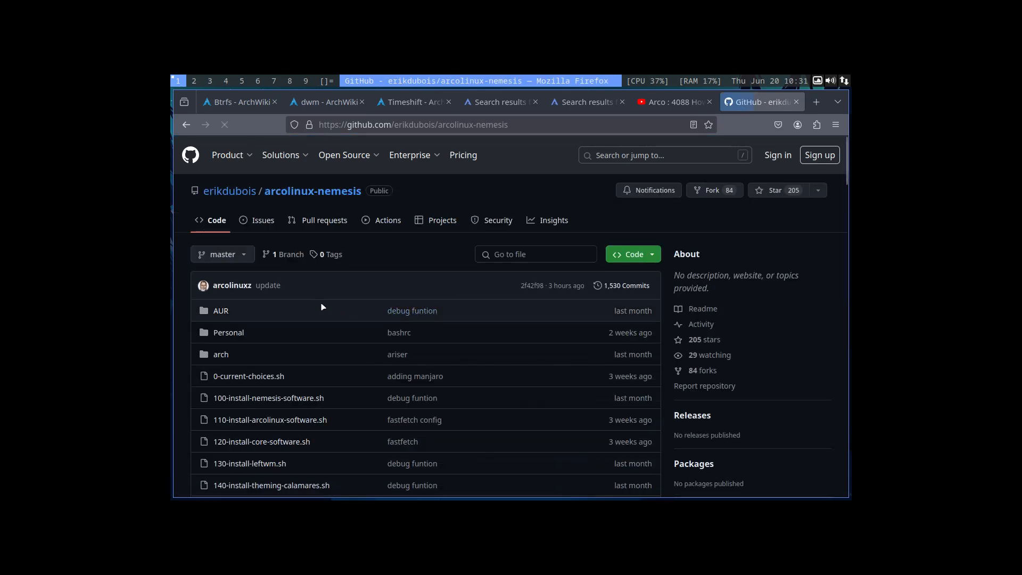
scroll(493, 420, down, 4)
scroll(493, 420, down, 5)
scroll(493, 420, up, 5)
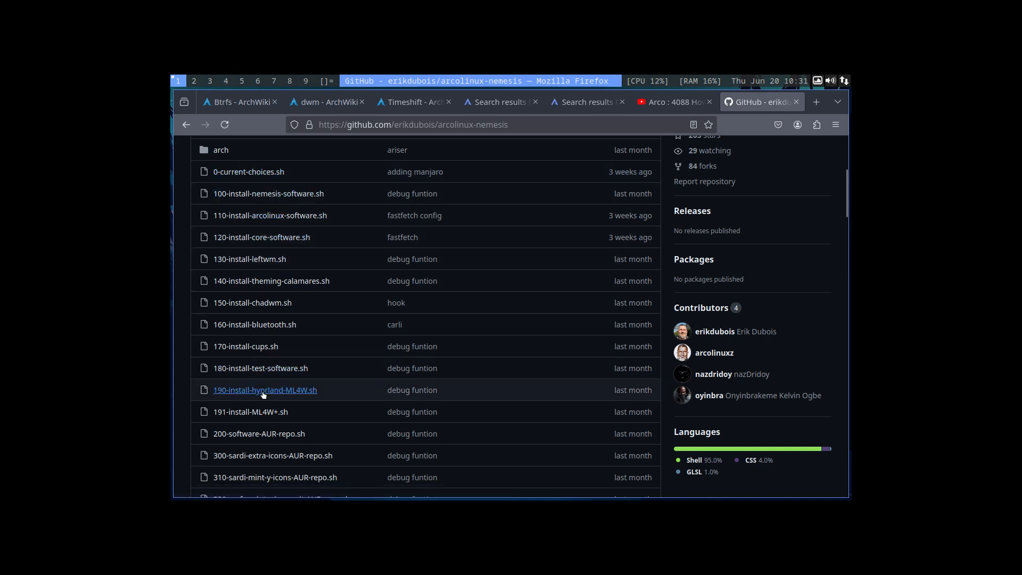
scroll(263, 393, down, 10)
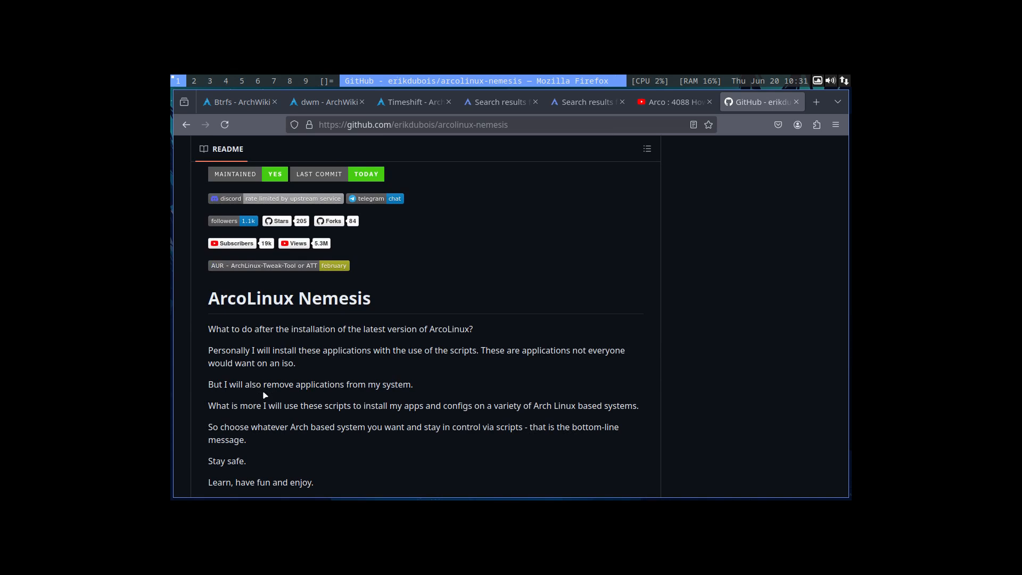
scroll(264, 395, up, 10)
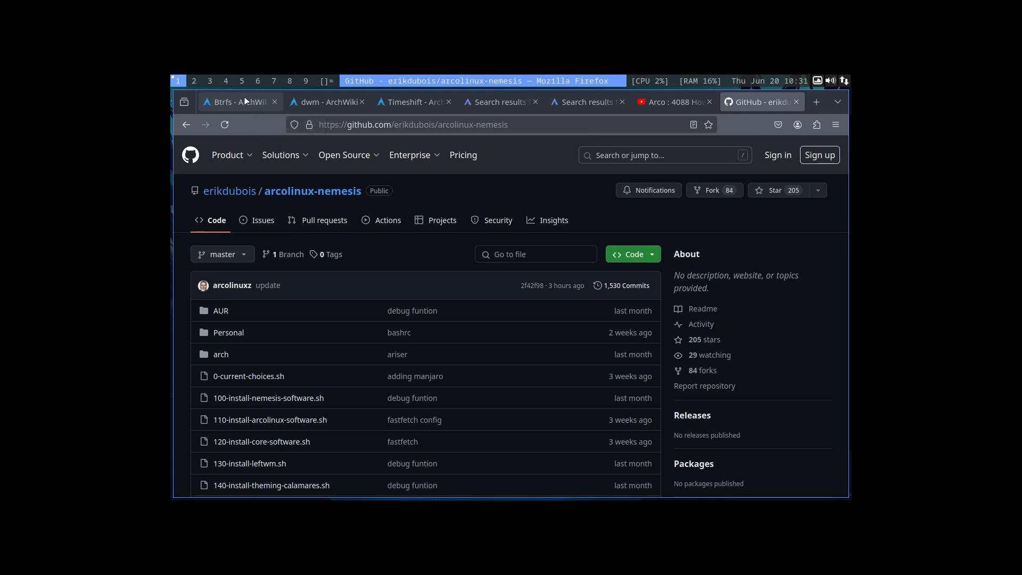
Revisit the Timeshift article on ArchWiki and the ArcoLinux website's search results for "timeshift".
click(422, 108)
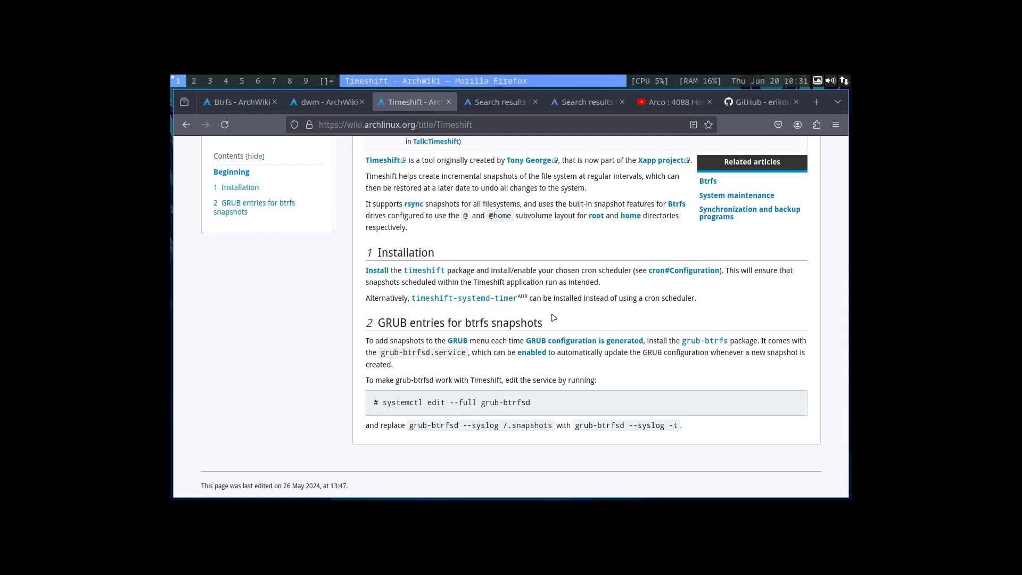
scroll(554, 318, up, 4)
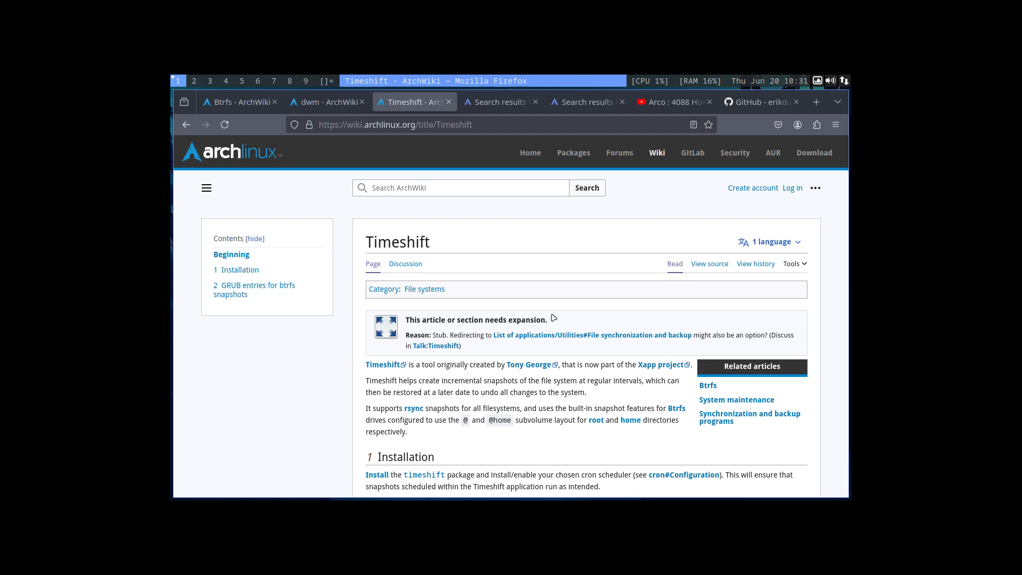
click(503, 102)
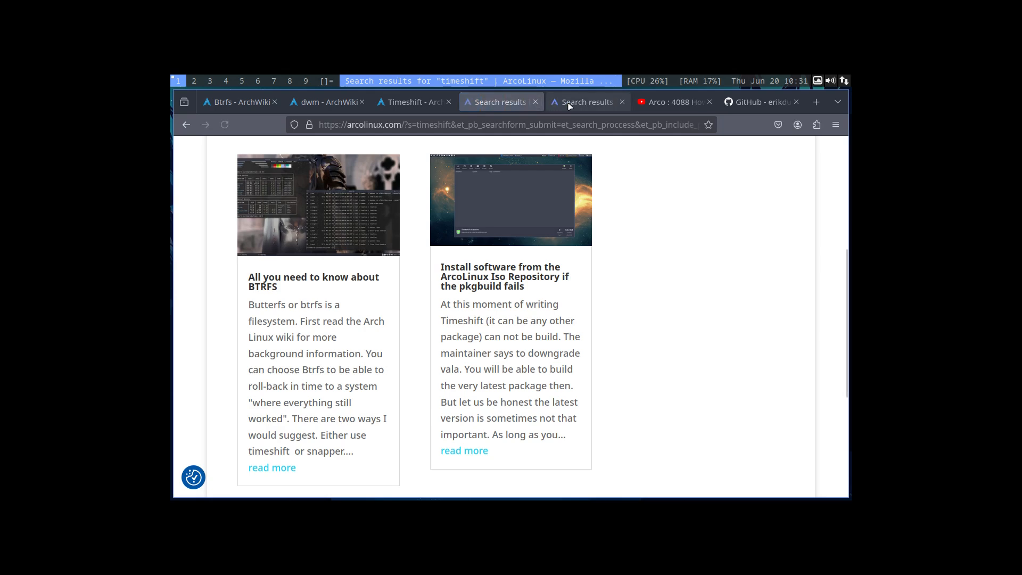
scroll(598, 303, up, 5)
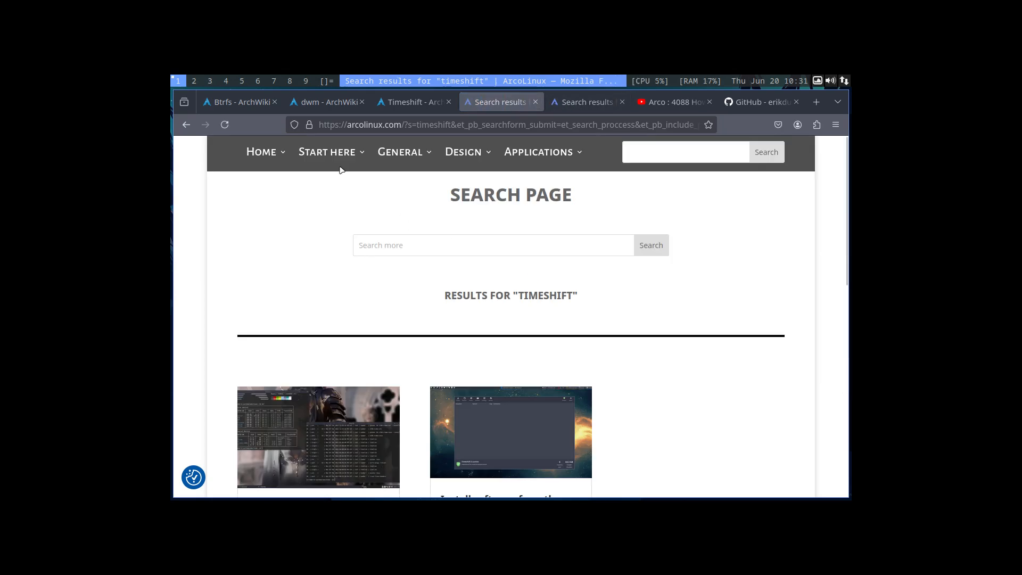
Open the ArcoLinux Info site from the ArcoLinux website's navigation and accept all cookies.
mouse_move(327, 158)
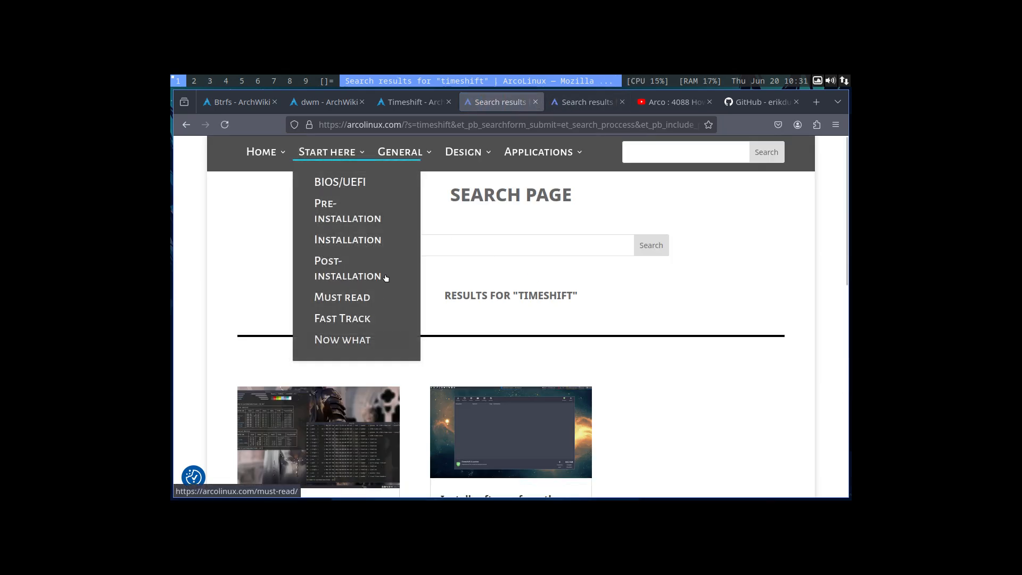
mouse_move(416, 154)
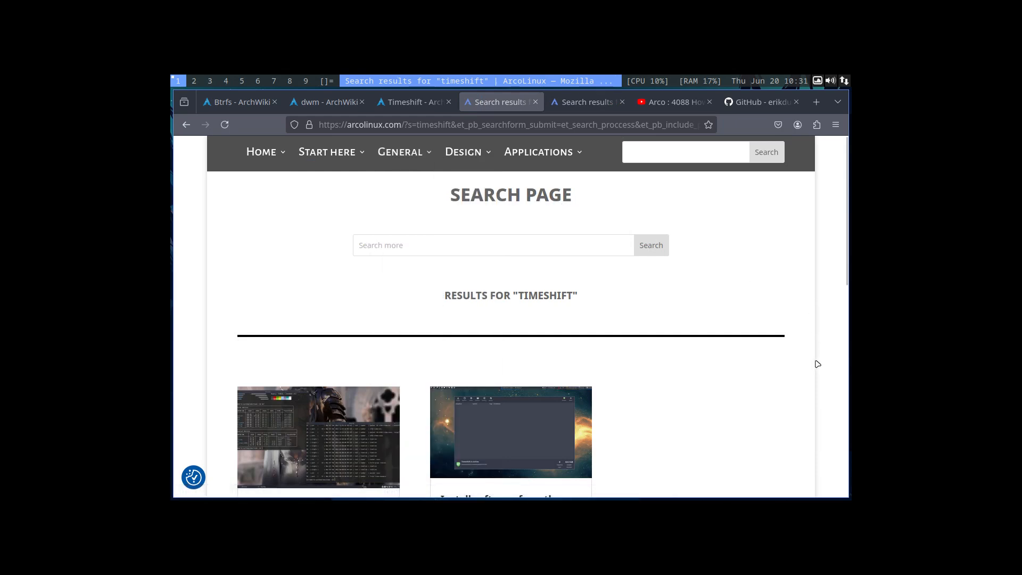
mouse_move(279, 154)
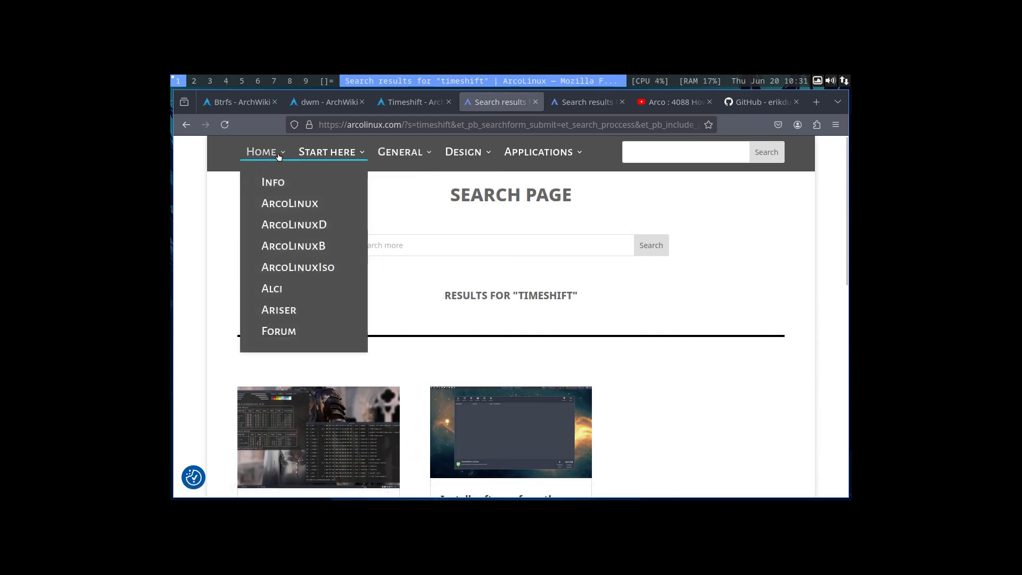
click(275, 183)
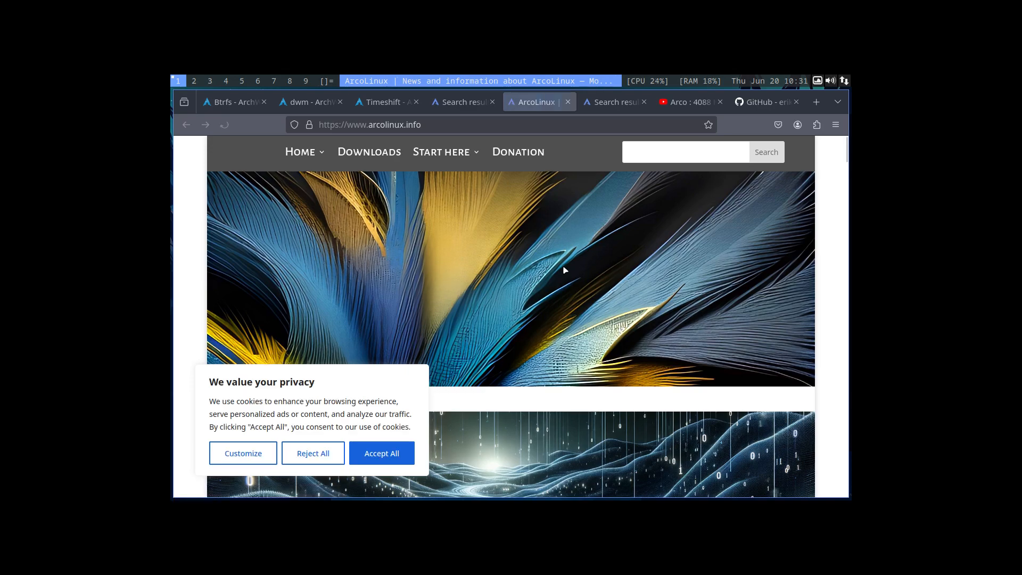
click(374, 460)
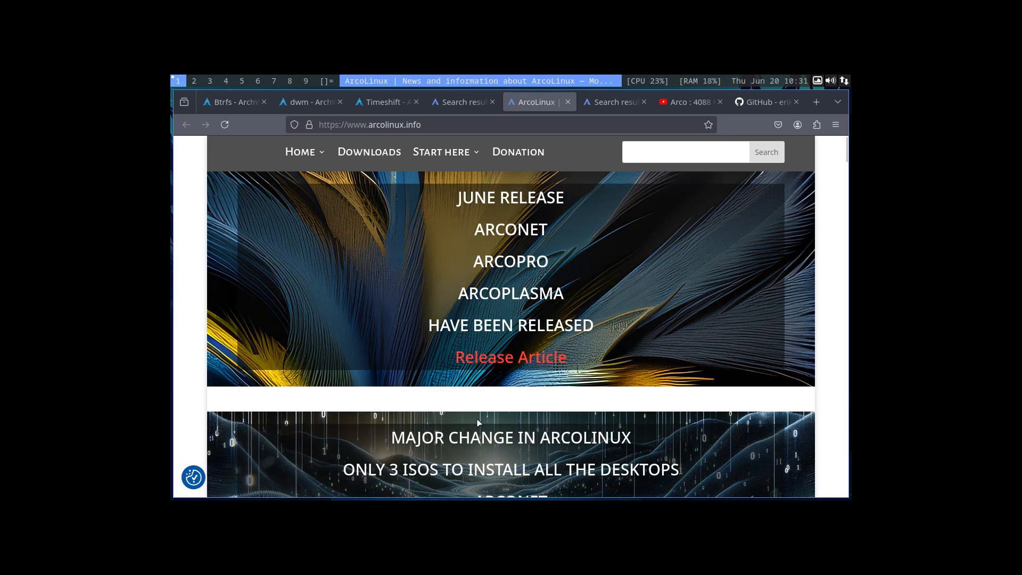
Look through the arcolinux.info home page, from the release banners and University learning path to the announcements.
scroll(496, 400, down, 3)
scroll(496, 400, down, 7)
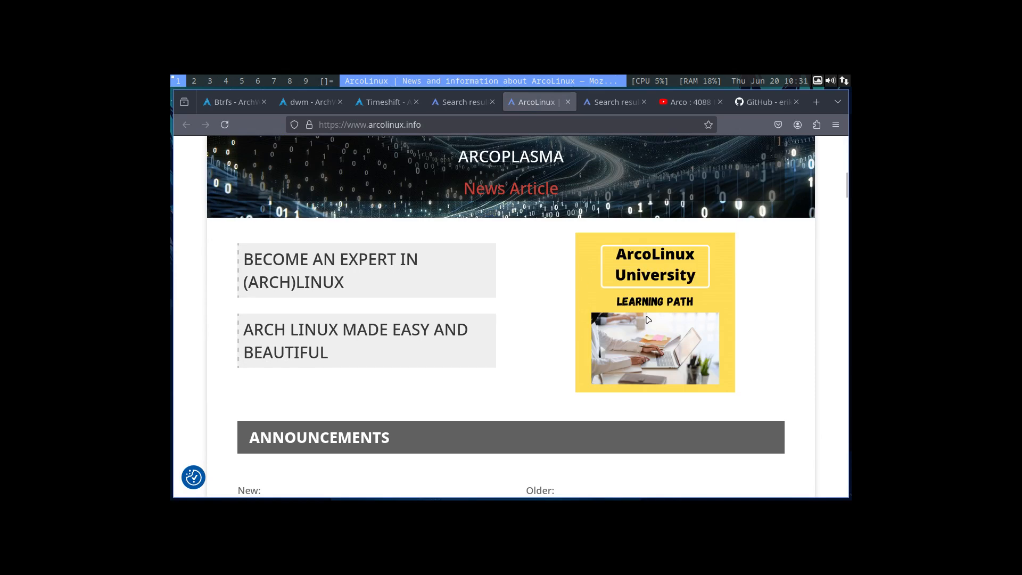
scroll(686, 311, down, 5)
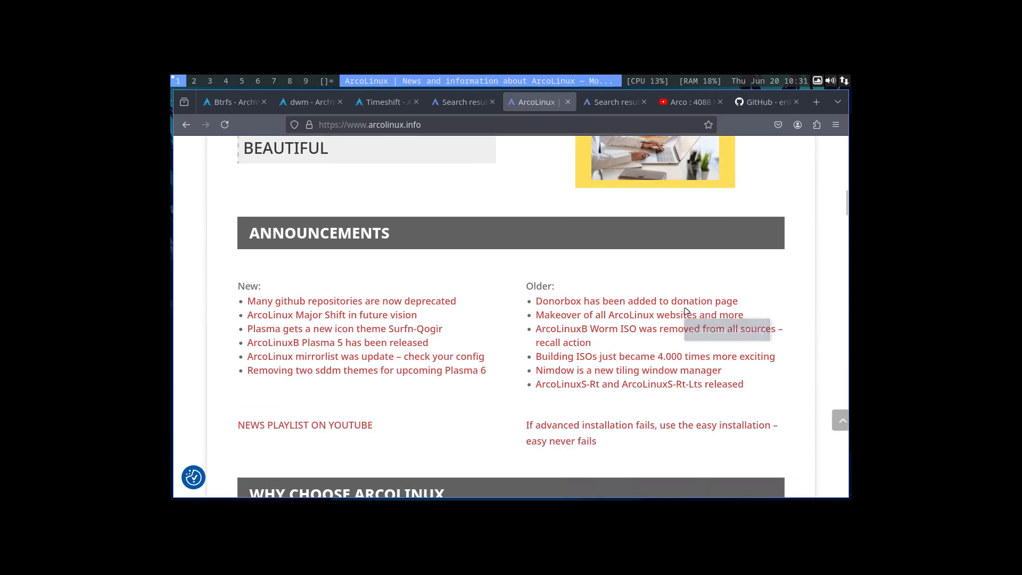
scroll(686, 314, up, 5)
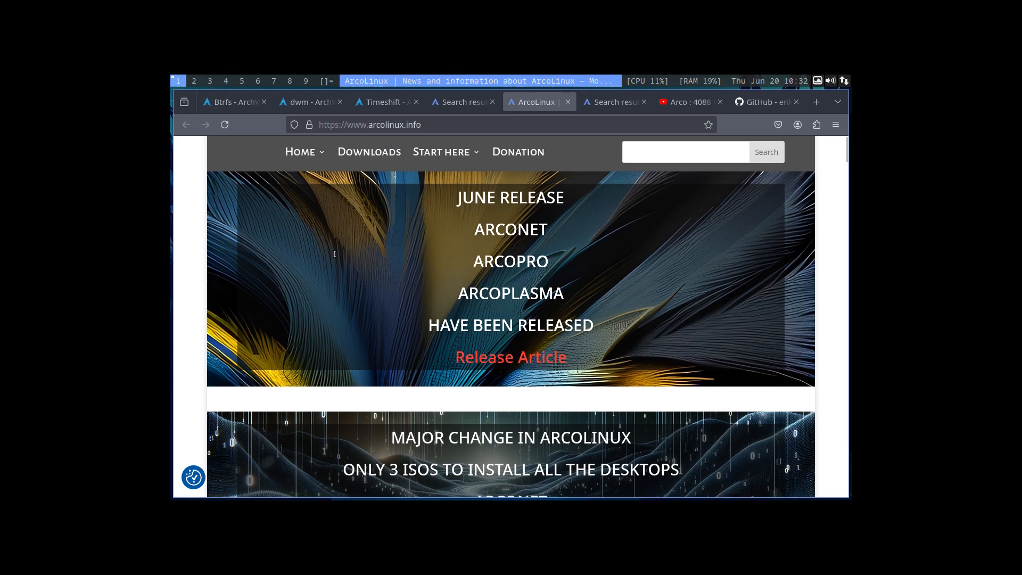
scroll(336, 250, up, 10)
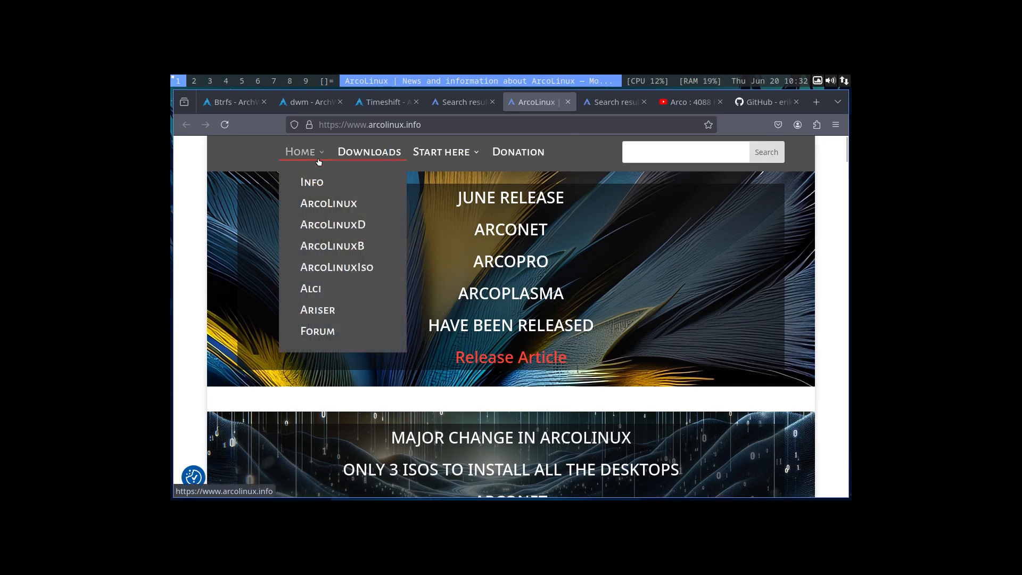